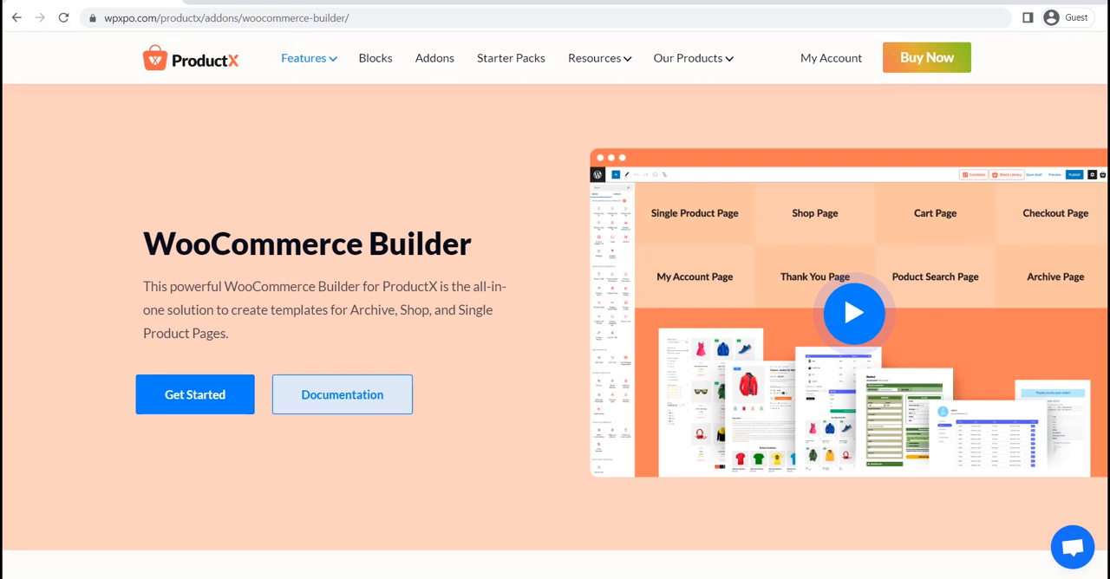
{"action": "scroll", "coordinate": [555, 304], "scroll_direction": "down", "scroll_amount": 5}
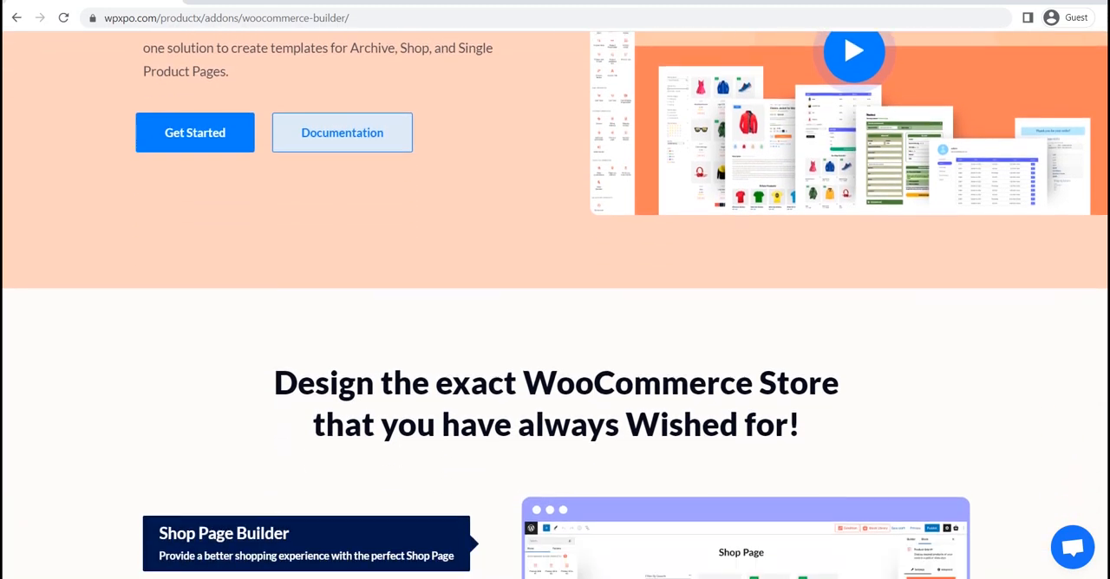
{"action": "scroll", "coordinate": [793, 431], "scroll_direction": "down", "scroll_amount": 3}
{"action": "scroll", "coordinate": [793, 431], "scroll_direction": "down", "scroll_amount": 2}
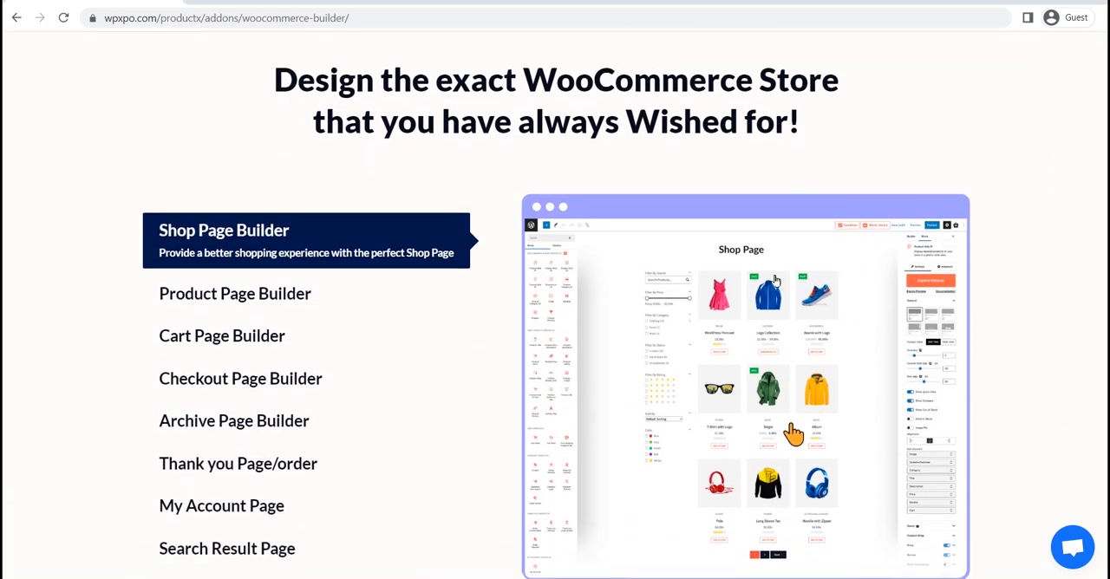
Preview the Product, Cart, Checkout, Archive, Thank you and My Account page builders in turn
{"action": "left_click", "coordinate": [327, 293]}
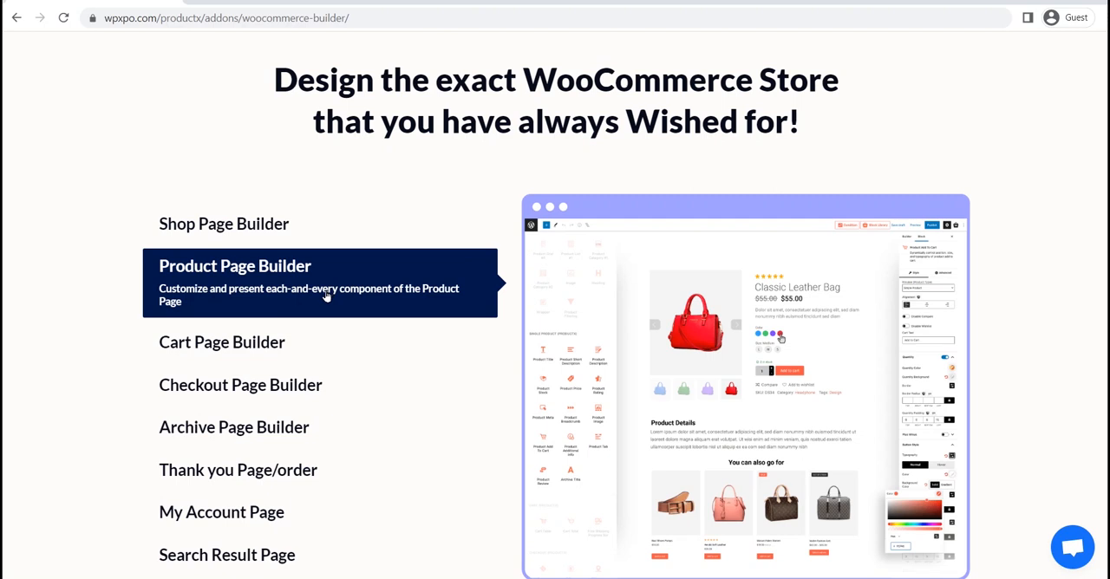
{"action": "left_click", "coordinate": [291, 342]}
{"action": "left_click", "coordinate": [288, 380]}
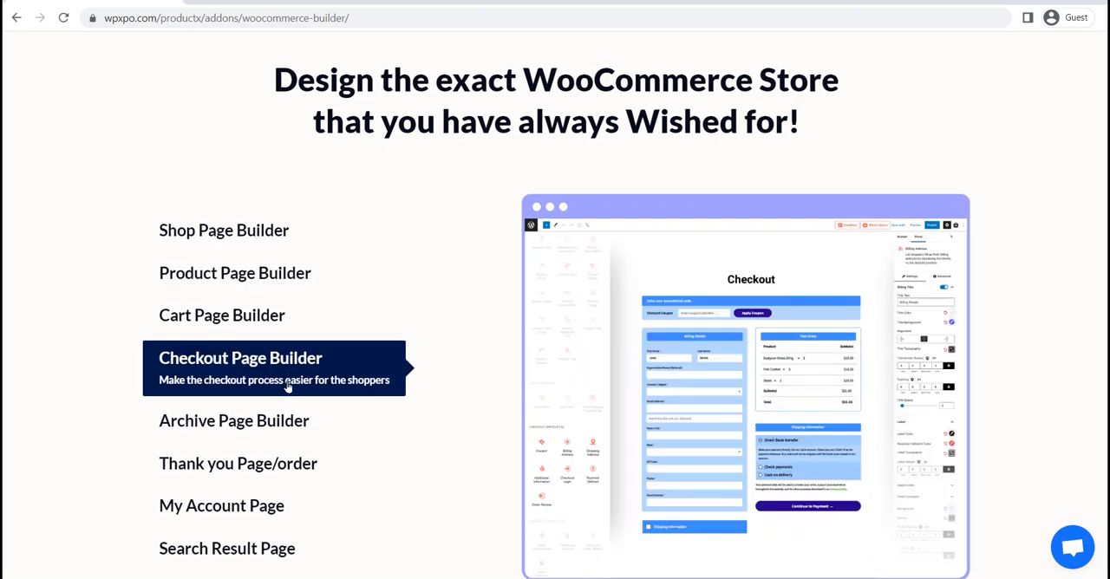
{"action": "left_click", "coordinate": [281, 421]}
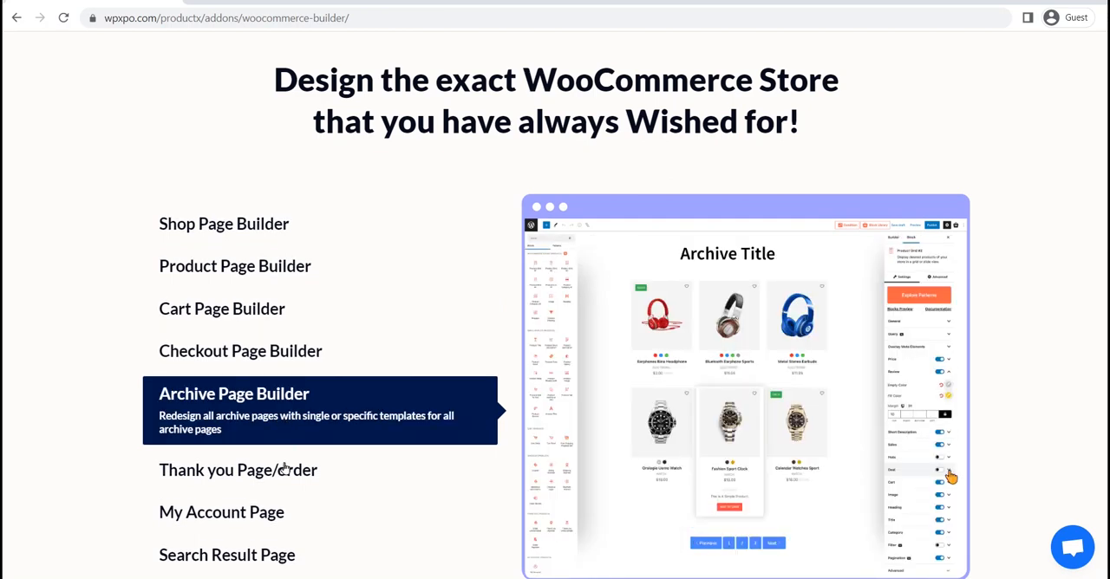
{"action": "left_click", "coordinate": [285, 469]}
{"action": "left_click", "coordinate": [273, 518]}
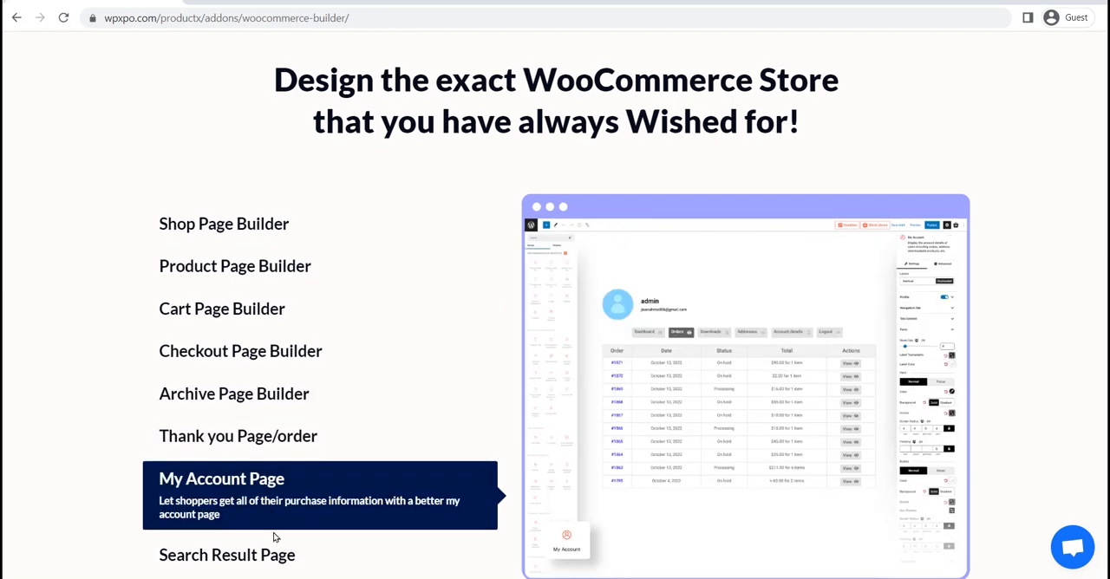
{"action": "scroll", "coordinate": [475, 295], "scroll_direction": "down", "scroll_amount": 3}
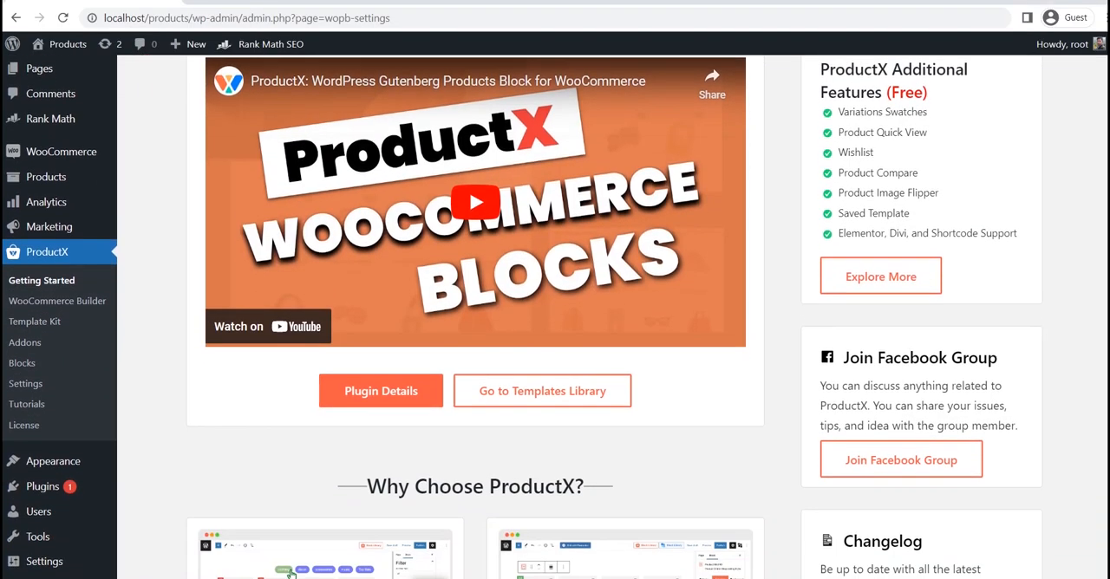
{"action": "scroll", "coordinate": [475, 295], "scroll_direction": "down", "scroll_amount": 3}
{"action": "scroll", "coordinate": [475, 295], "scroll_direction": "down", "scroll_amount": 3}
{"action": "scroll", "coordinate": [291, 312], "scroll_direction": "down", "scroll_amount": 3}
{"action": "scroll", "coordinate": [291, 312], "scroll_direction": "down", "scroll_amount": 3}
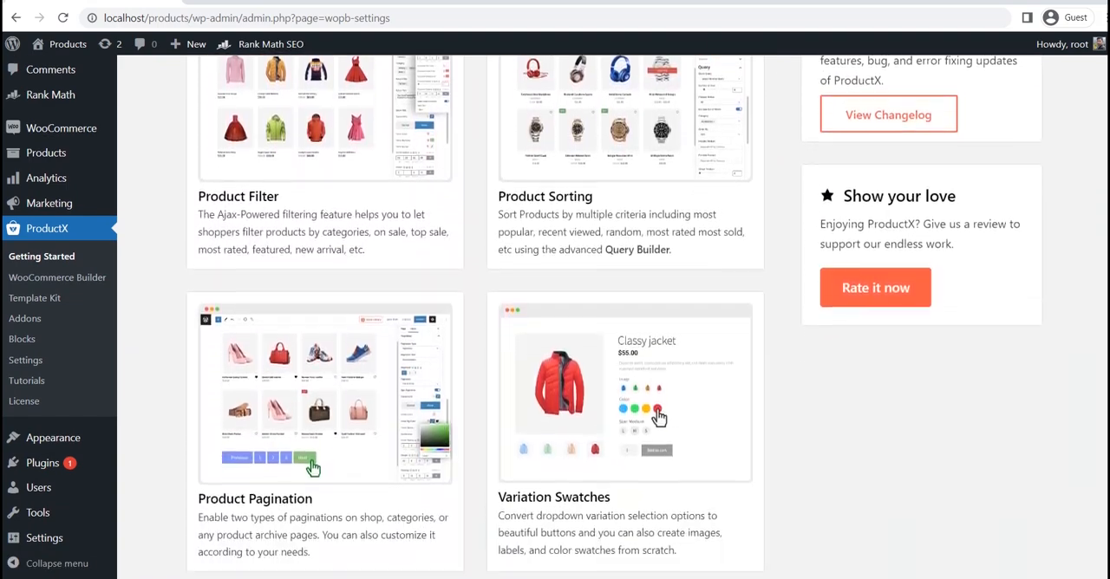
{"action": "scroll", "coordinate": [291, 312], "scroll_direction": "down", "scroll_amount": 3}
{"action": "scroll", "coordinate": [313, 218], "scroll_direction": "down", "scroll_amount": 3}
{"action": "scroll", "coordinate": [475, 313], "scroll_direction": "down", "scroll_amount": 3}
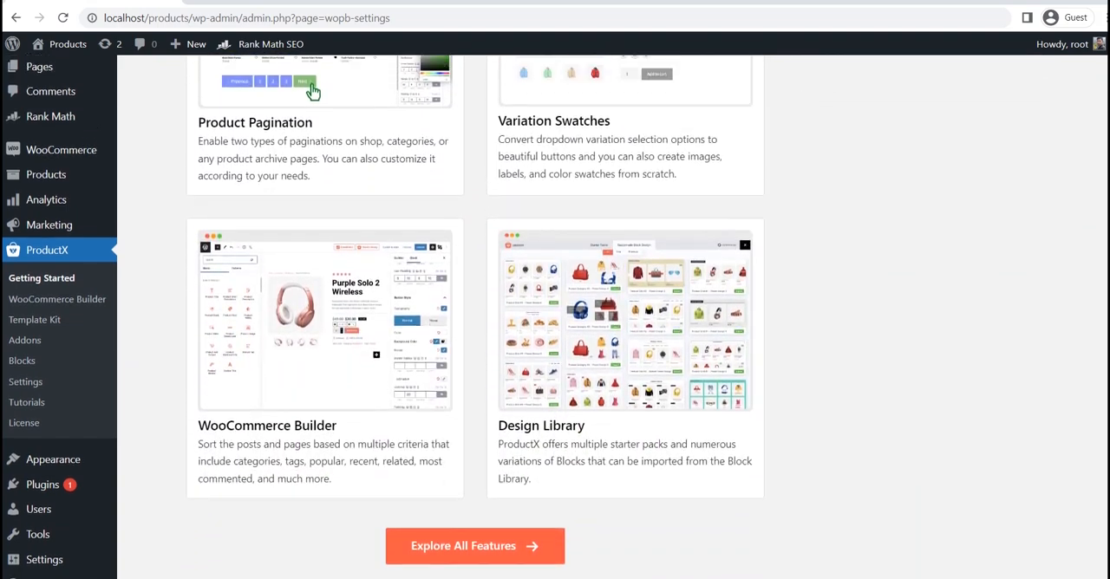
{"action": "scroll", "coordinate": [475, 312], "scroll_direction": "up", "scroll_amount": 5}
{"action": "scroll", "coordinate": [476, 312], "scroll_direction": "up", "scroll_amount": 3}
{"action": "scroll", "coordinate": [475, 312], "scroll_direction": "up", "scroll_amount": 4}
{"action": "scroll", "coordinate": [475, 312], "scroll_direction": "up", "scroll_amount": 4}
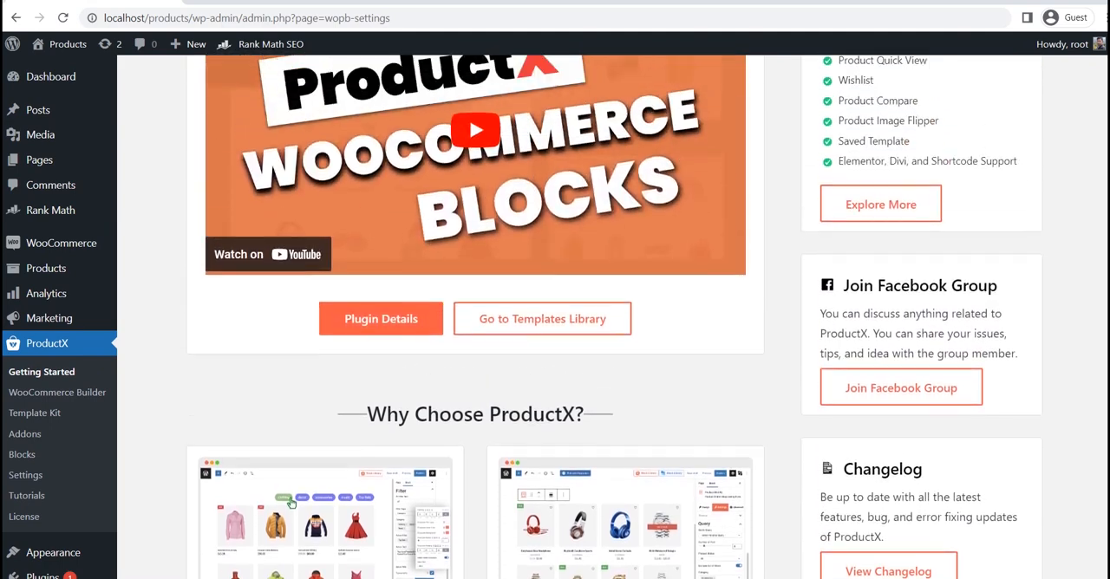
{"action": "scroll", "coordinate": [476, 312], "scroll_direction": "up", "scroll_amount": 3}
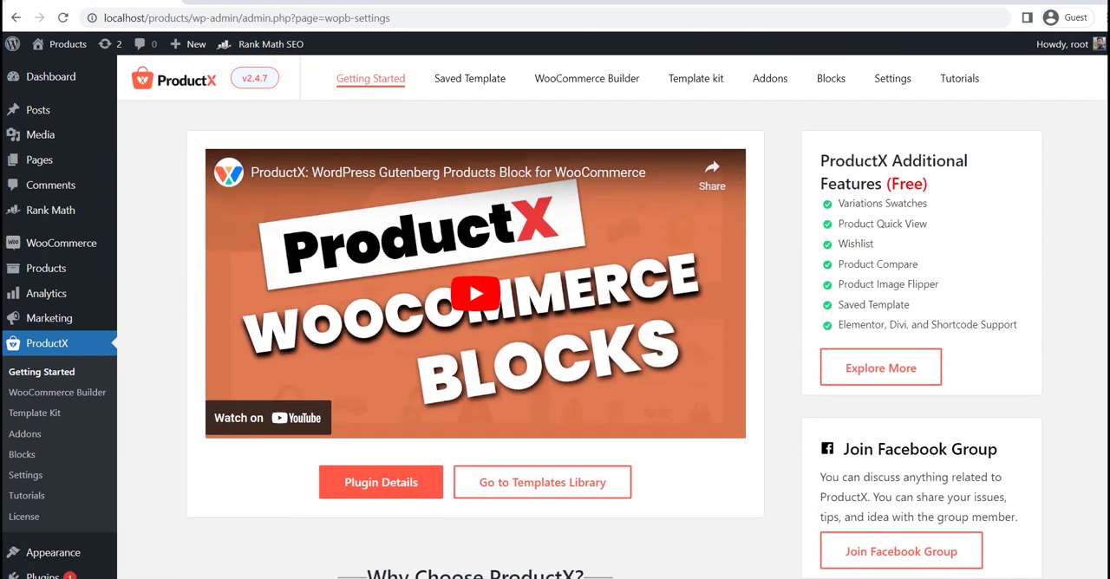
Show the All Addons list in the ProductX dashboard
{"action": "left_click", "coordinate": [770, 80]}
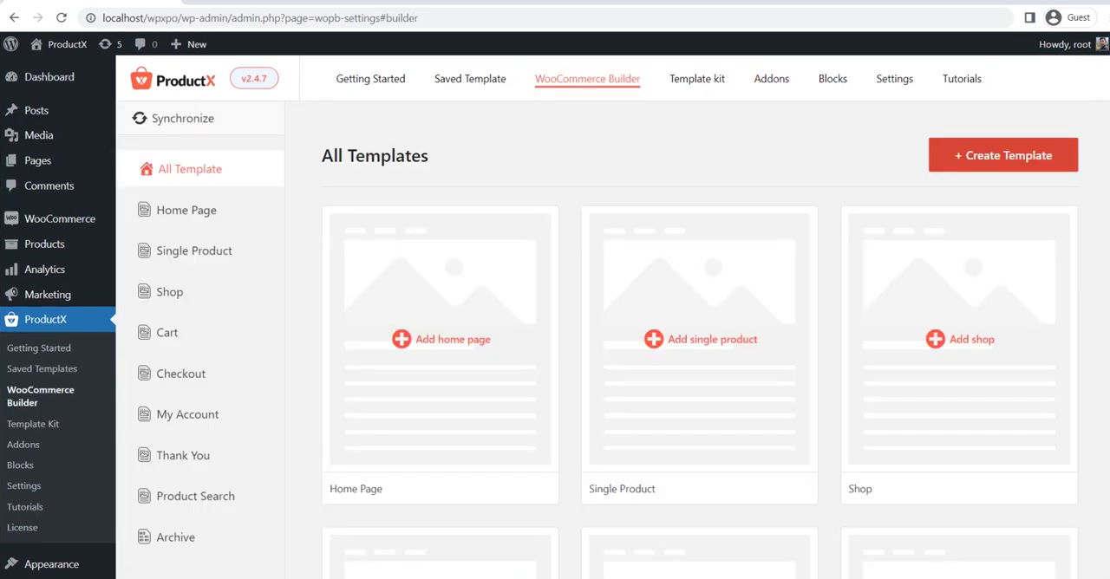
{"action": "scroll", "coordinate": [694, 347], "scroll_direction": "down", "scroll_amount": 3}
{"action": "scroll", "coordinate": [694, 347], "scroll_direction": "down", "scroll_amount": 3}
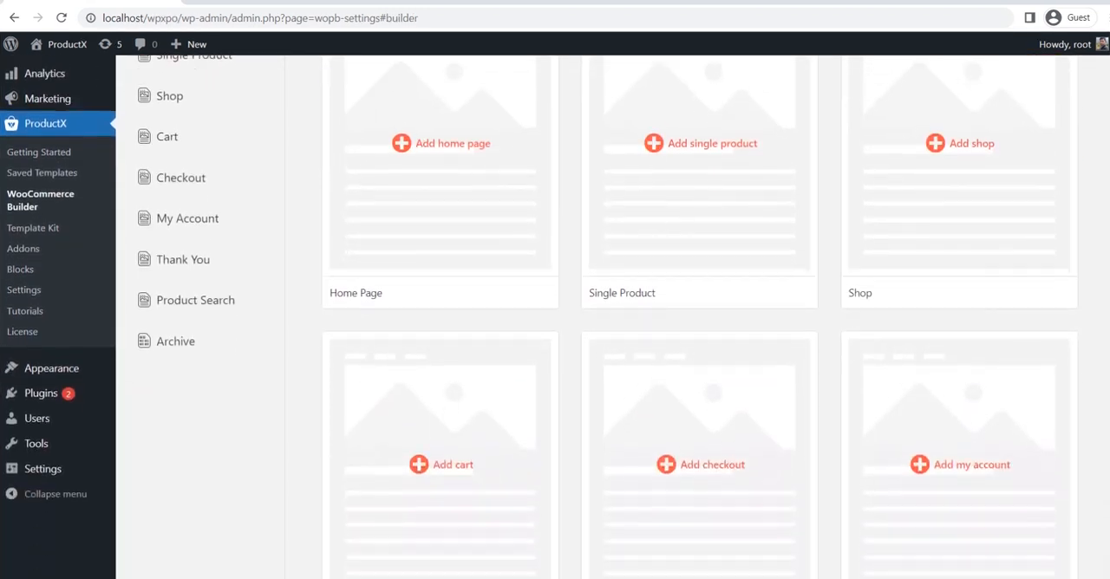
{"action": "scroll", "coordinate": [694, 347], "scroll_direction": "down", "scroll_amount": 3}
{"action": "scroll", "coordinate": [694, 347], "scroll_direction": "down", "scroll_amount": 3}
{"action": "scroll", "coordinate": [694, 347], "scroll_direction": "down", "scroll_amount": 2}
{"action": "scroll", "coordinate": [694, 347], "scroll_direction": "down", "scroll_amount": 2}
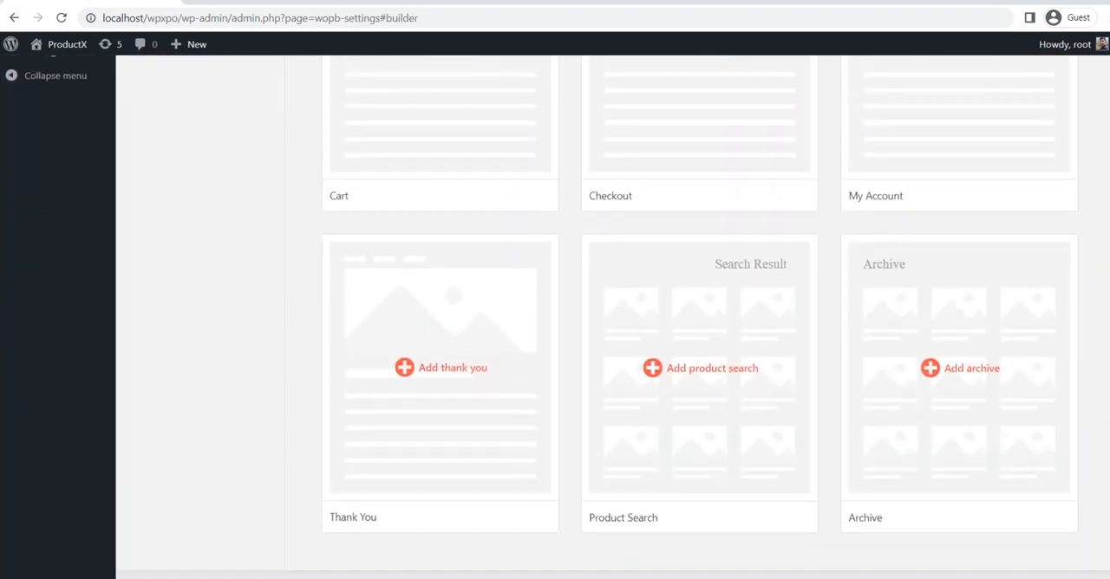
{"action": "scroll", "coordinate": [693, 347], "scroll_direction": "down", "scroll_amount": 1}
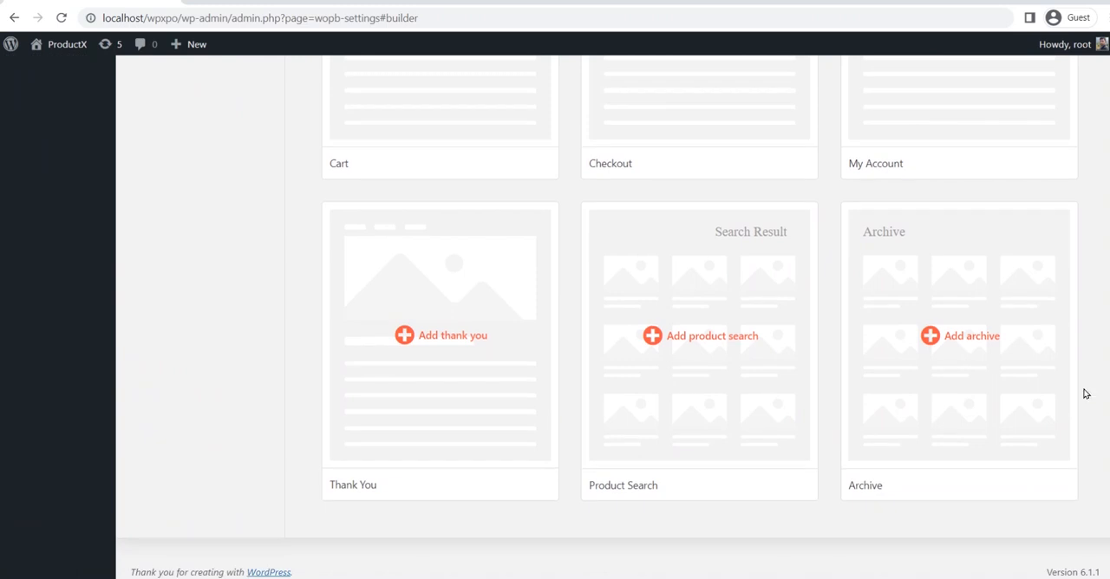
Start adding a new archive page template from the Archive card
{"action": "left_click", "coordinate": [1009, 379]}
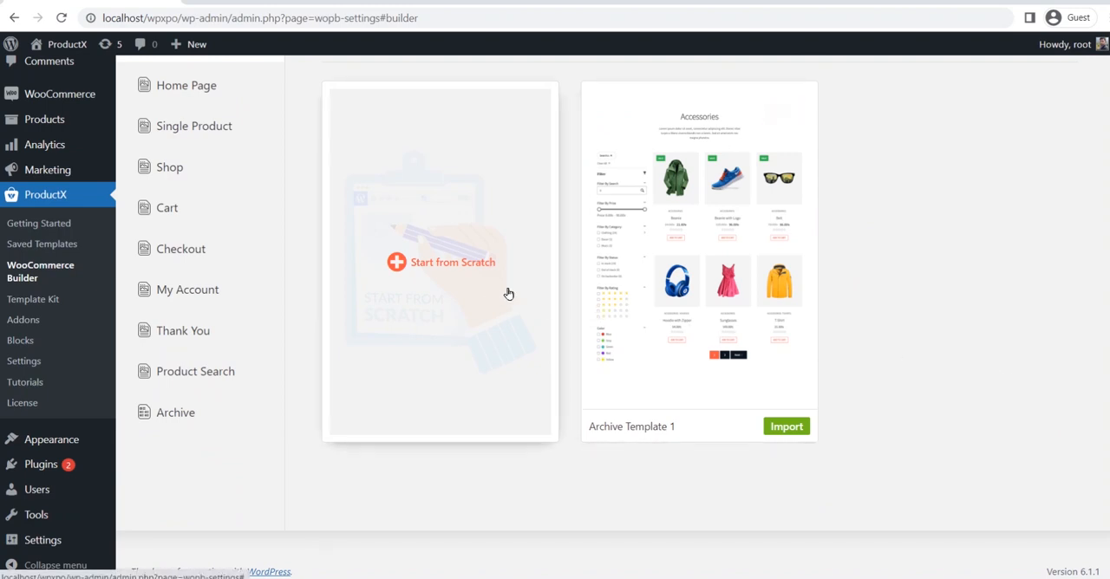
Import Archive Template 1 into the block editor as a new archive template
{"action": "left_click", "coordinate": [783, 428]}
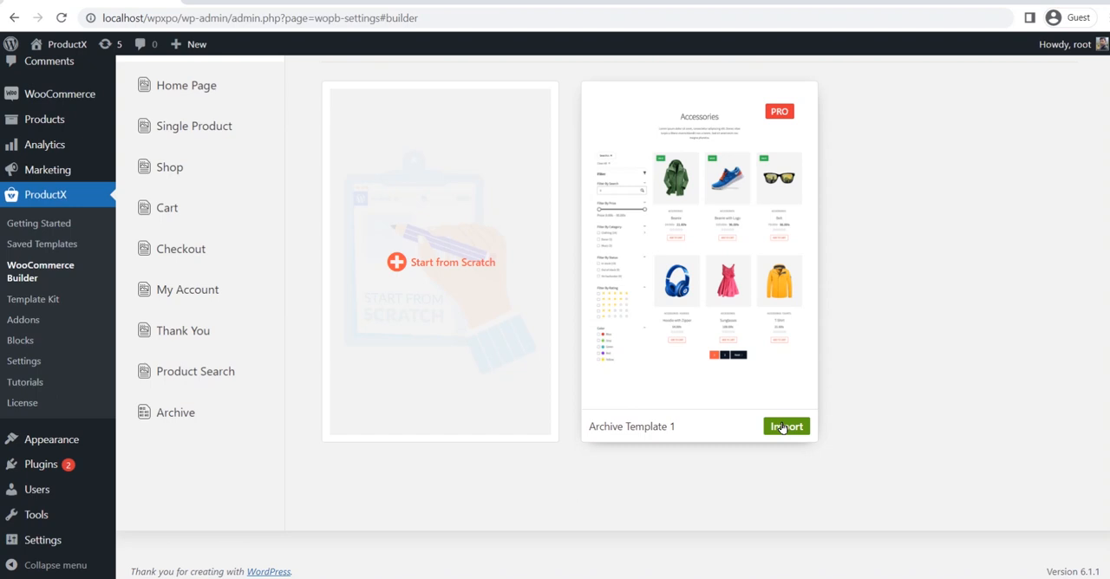
{"action": "left_click", "coordinate": [783, 428]}
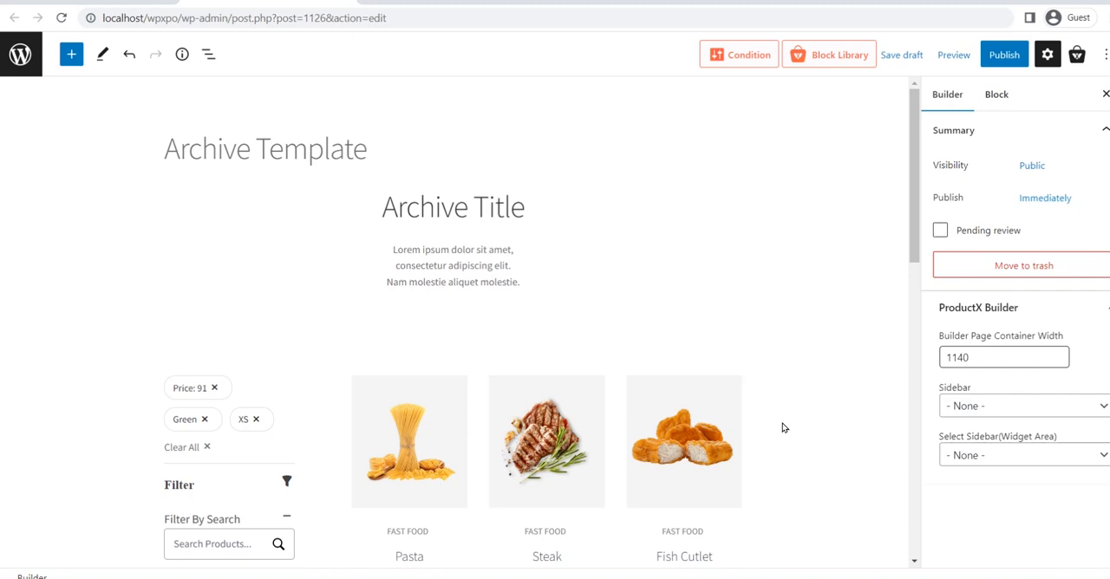
{"action": "left_click_drag", "start_coordinate": [914, 216], "coordinate": [948, 560]}
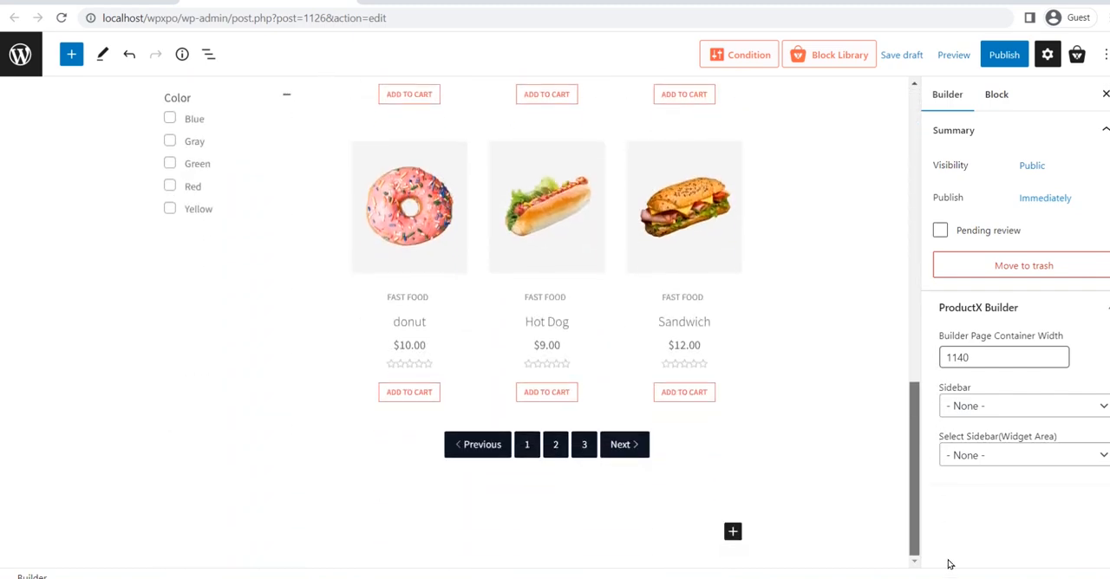
{"action": "left_click_drag", "start_coordinate": [949, 559], "coordinate": [949, 264]}
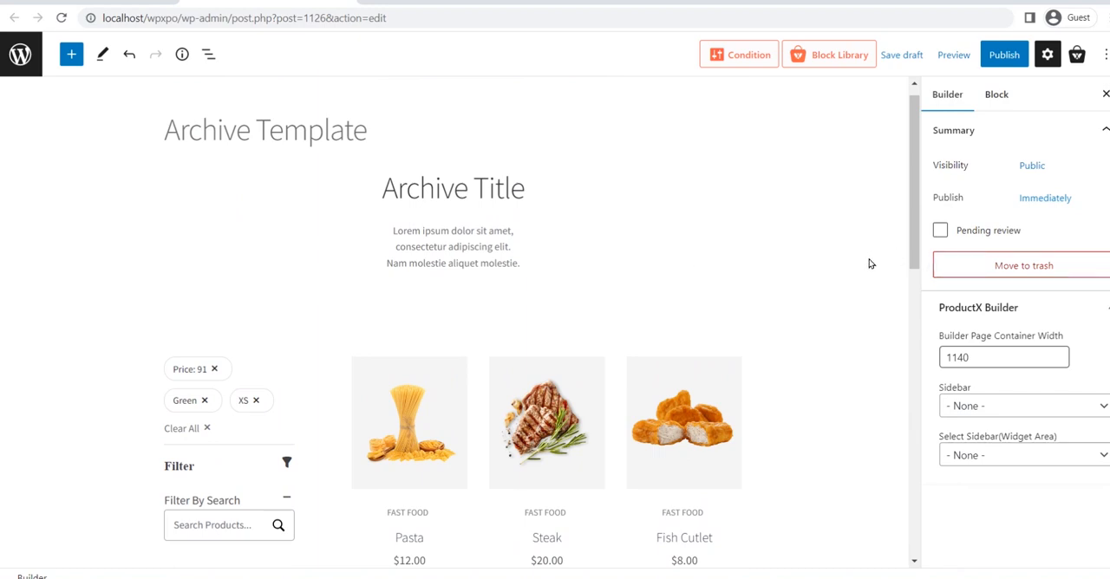
Inspect the imported title, filter and grid blocks, then start a second archive template from scratch
{"action": "left_click", "coordinate": [452, 203]}
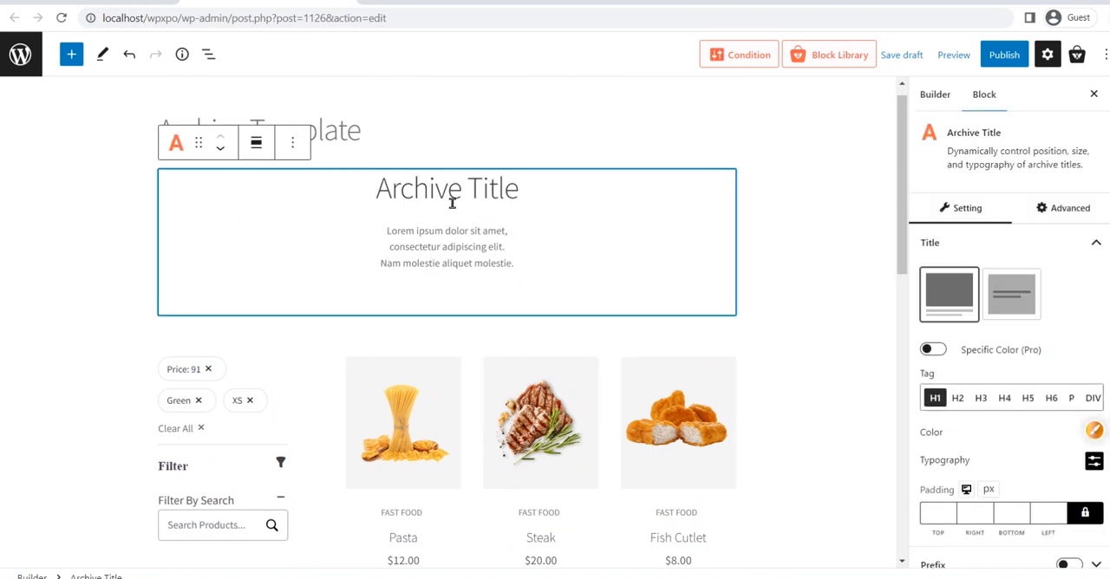
{"action": "left_click", "coordinate": [253, 395]}
{"action": "left_click", "coordinate": [521, 396]}
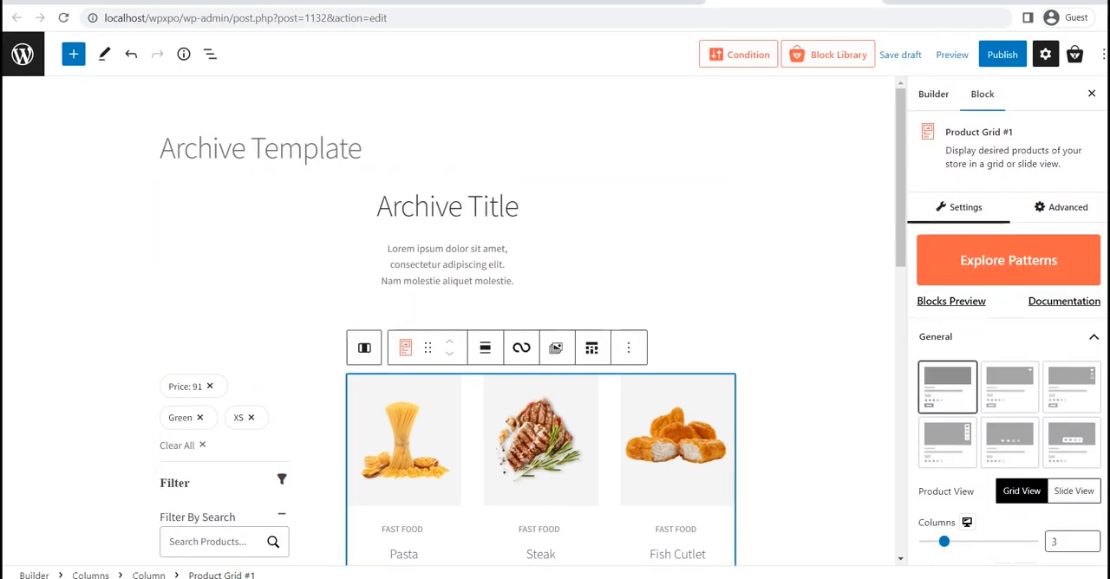
{"action": "scroll", "coordinate": [1006, 347], "scroll_direction": "down", "scroll_amount": 5}
{"action": "scroll", "coordinate": [1006, 347], "scroll_direction": "down", "scroll_amount": 5}
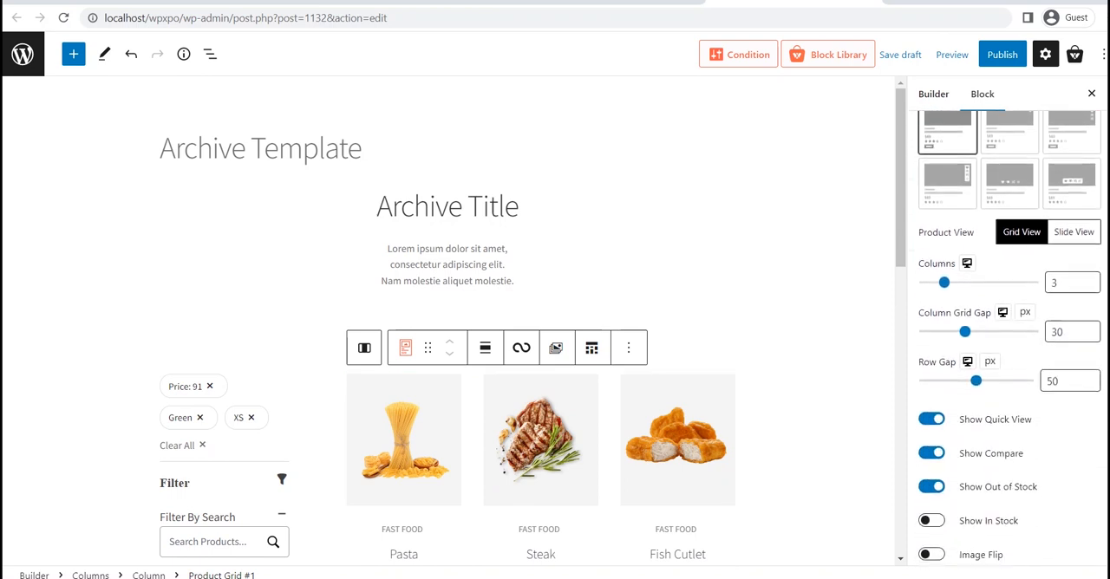
{"action": "scroll", "coordinate": [1006, 347], "scroll_direction": "down", "scroll_amount": 5}
{"action": "scroll", "coordinate": [1006, 347], "scroll_direction": "down", "scroll_amount": 5}
{"action": "scroll", "coordinate": [1006, 347], "scroll_direction": "down", "scroll_amount": 3}
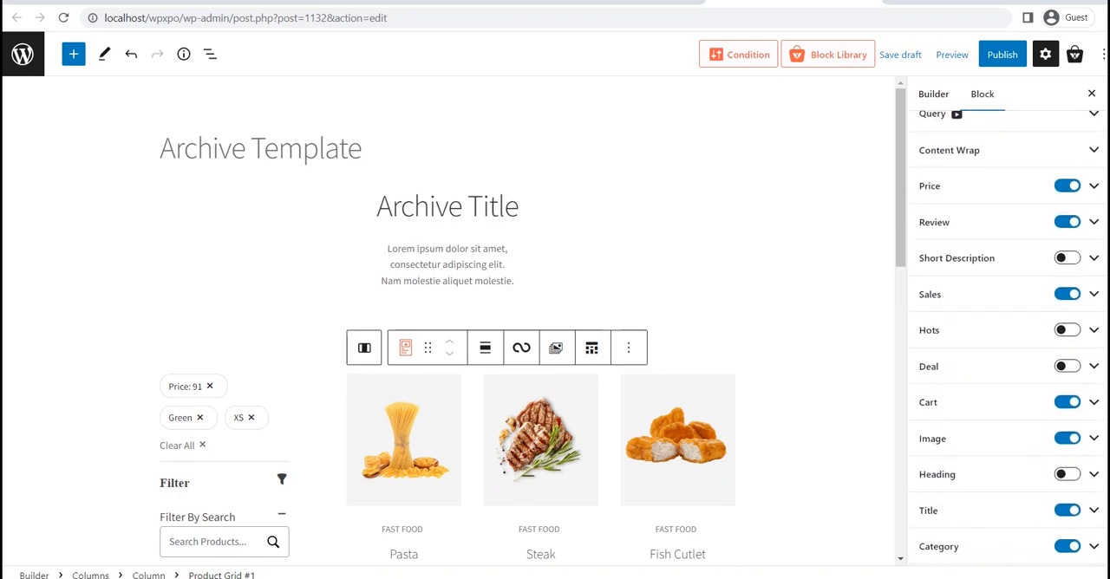
{"action": "scroll", "coordinate": [1006, 347], "scroll_direction": "down", "scroll_amount": 2}
{"action": "scroll", "coordinate": [1006, 347], "scroll_direction": "up", "scroll_amount": 5}
{"action": "scroll", "coordinate": [1006, 347], "scroll_direction": "up", "scroll_amount": 5}
{"action": "scroll", "coordinate": [1006, 347], "scroll_direction": "up", "scroll_amount": 5}
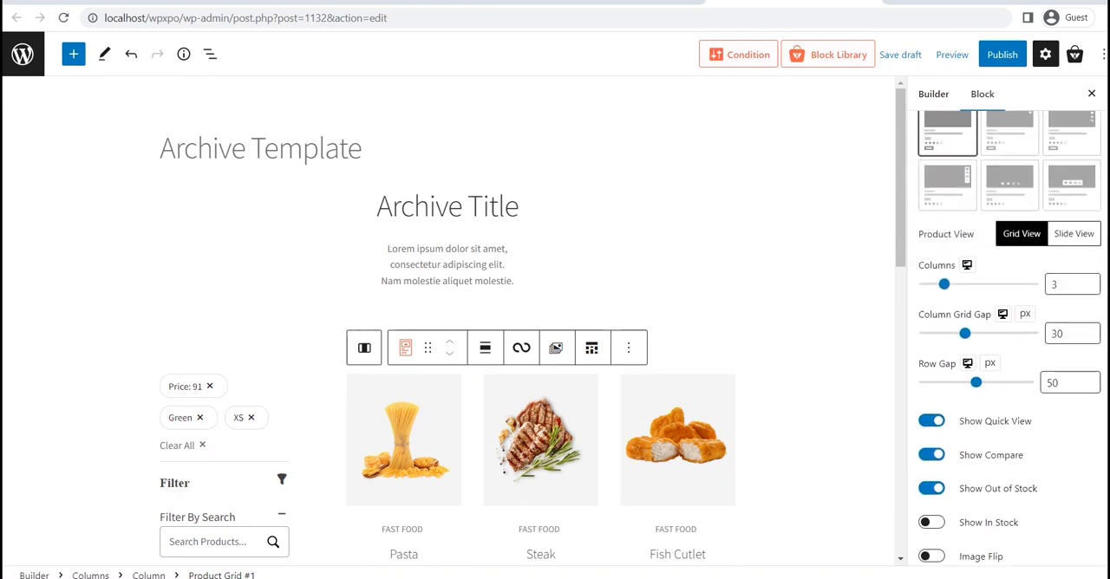
{"action": "scroll", "coordinate": [1006, 347], "scroll_direction": "up", "scroll_amount": 3}
{"action": "scroll", "coordinate": [1006, 347], "scroll_direction": "up", "scroll_amount": 3}
{"action": "scroll", "coordinate": [1006, 347], "scroll_direction": "up", "scroll_amount": 2}
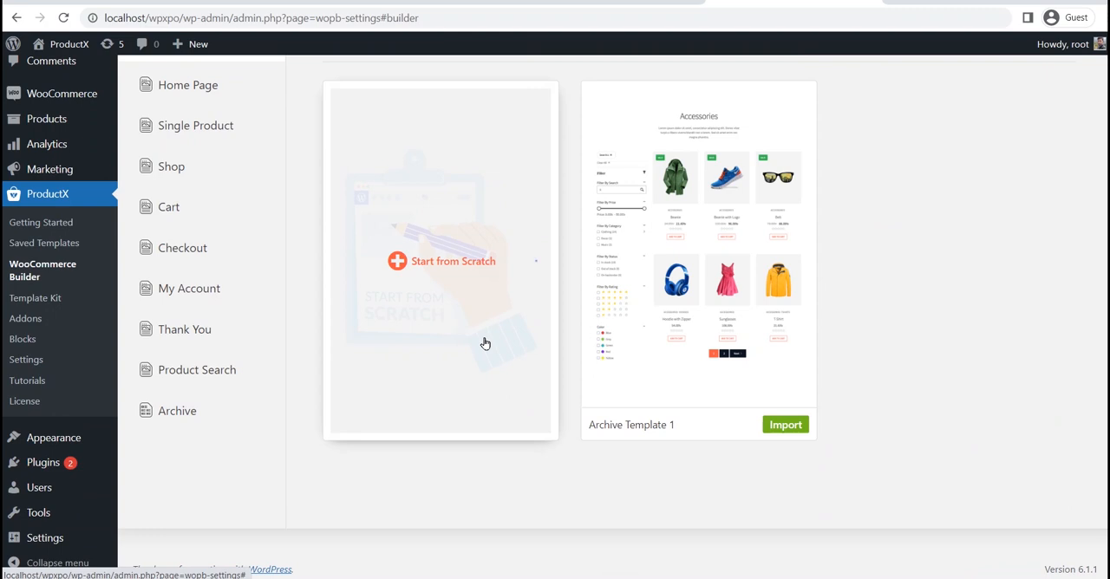
{"action": "left_click", "coordinate": [486, 343]}
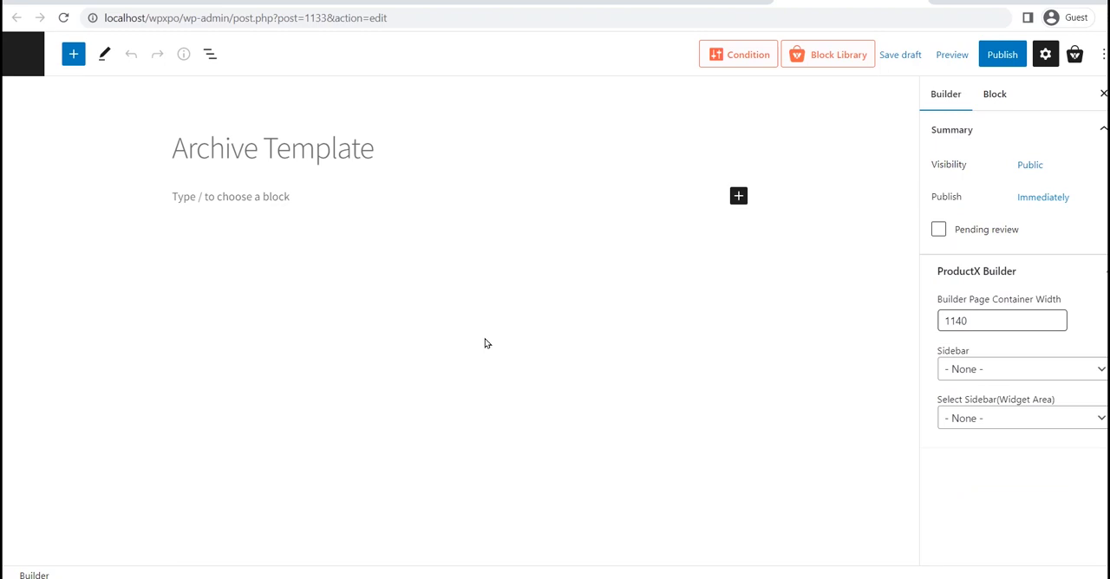
Show the full block library beside the blank archive template
{"action": "left_click", "coordinate": [74, 53]}
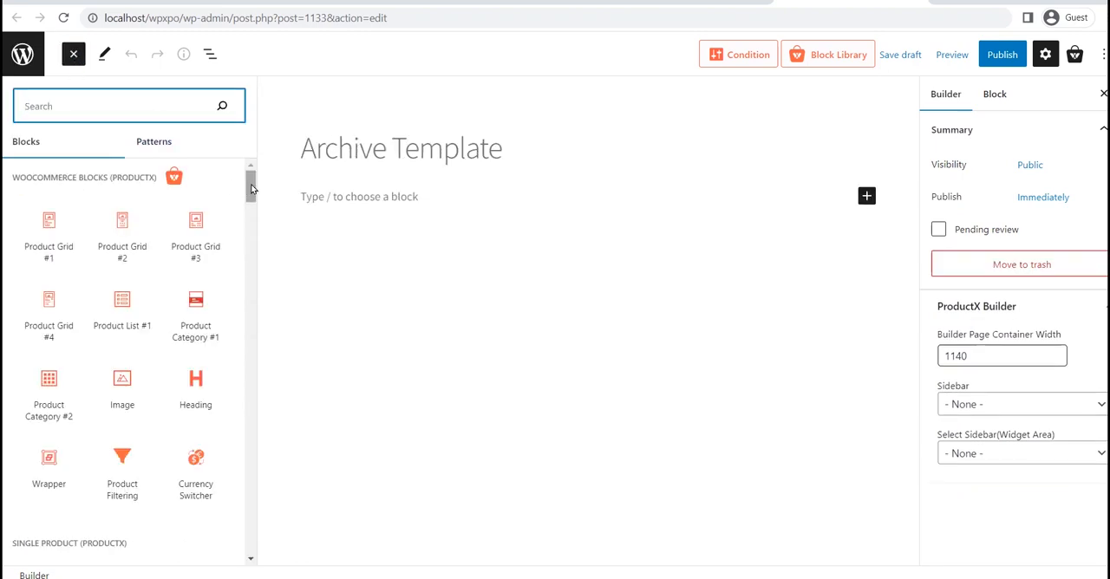
{"action": "left_click_drag", "start_coordinate": [251, 188], "coordinate": [250, 233]}
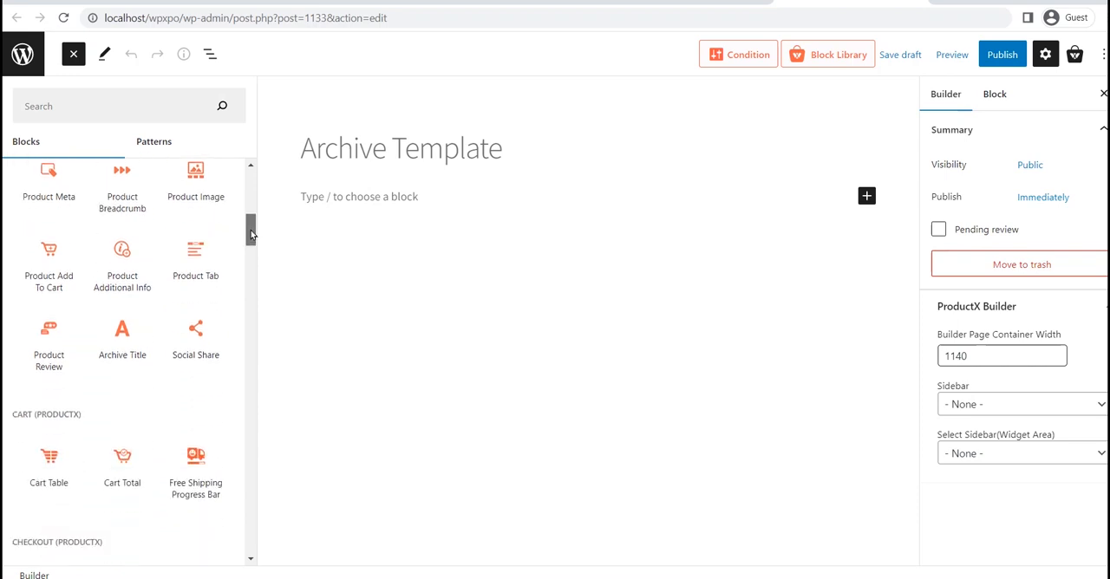
{"action": "scroll", "coordinate": [122, 260], "scroll_direction": "down", "scroll_amount": 1}
Add an Archive Title block to the template canvas and deselect it
{"action": "left_click_drag", "start_coordinate": [122, 299], "coordinate": [355, 199]}
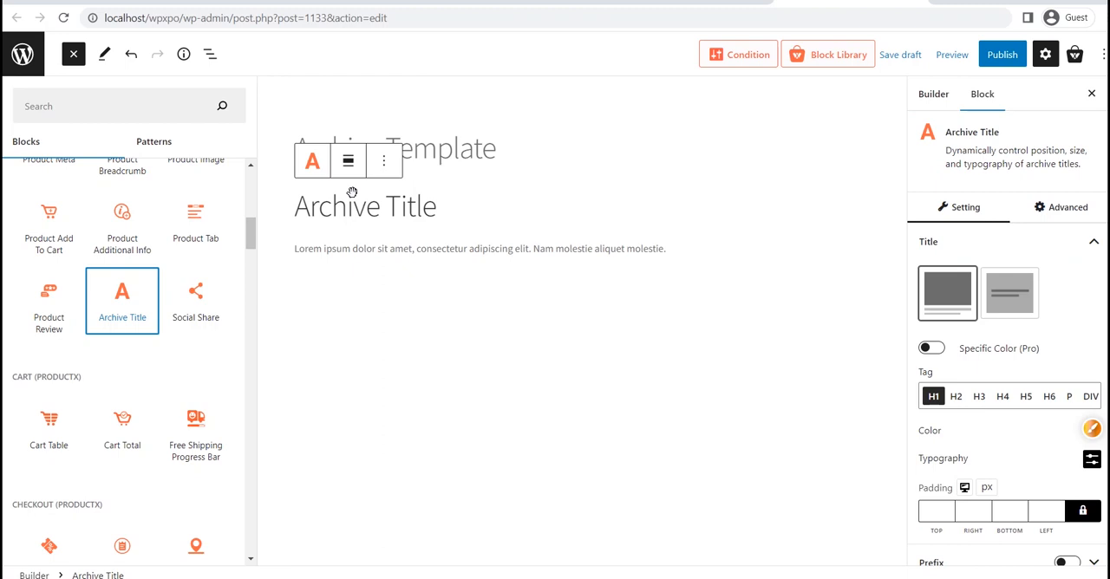
{"action": "left_click", "coordinate": [451, 296]}
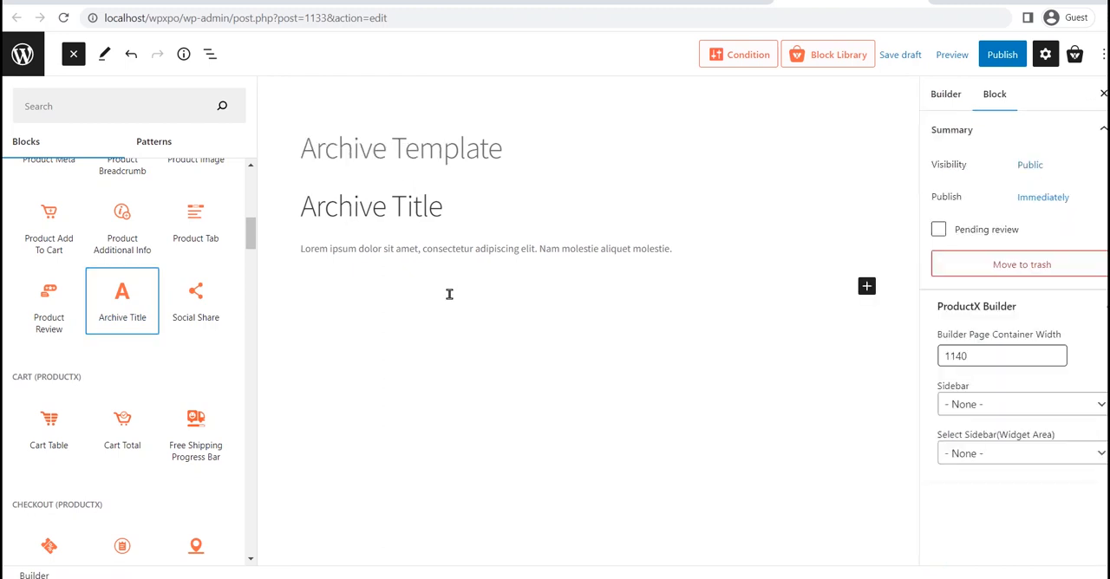
Insert a Columns block below the title with a narrow-left, wide-right two-column layout
{"action": "left_click", "coordinate": [448, 290]}
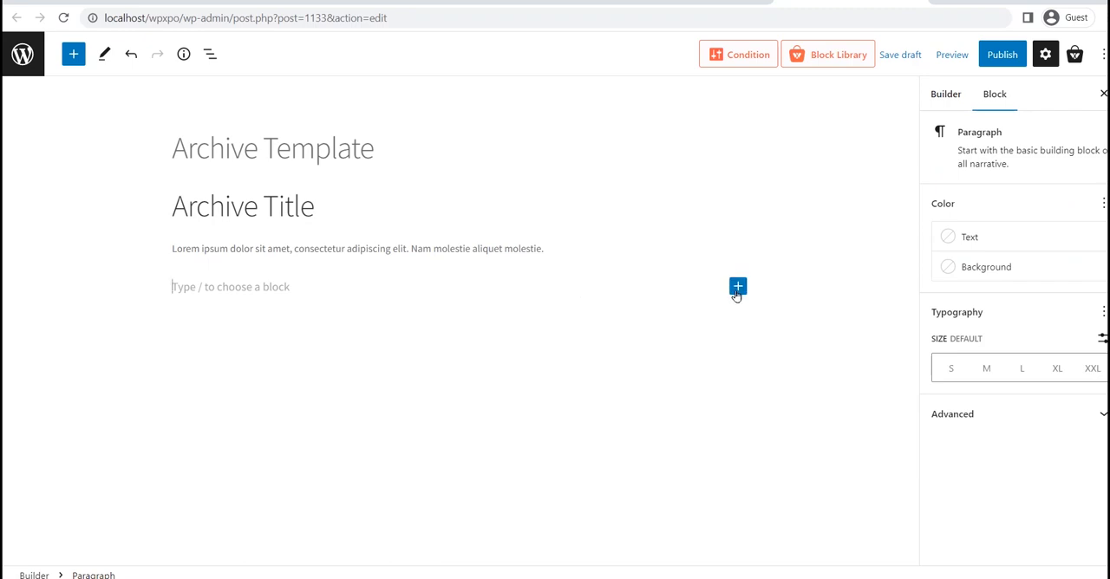
{"action": "left_click", "coordinate": [738, 286]}
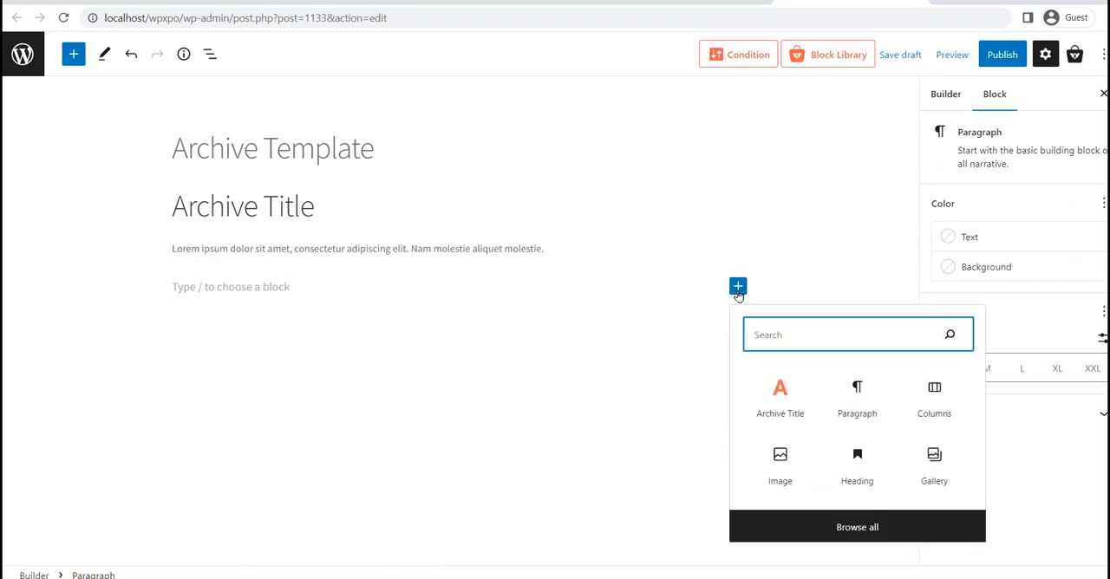
{"action": "type", "text": "co"}
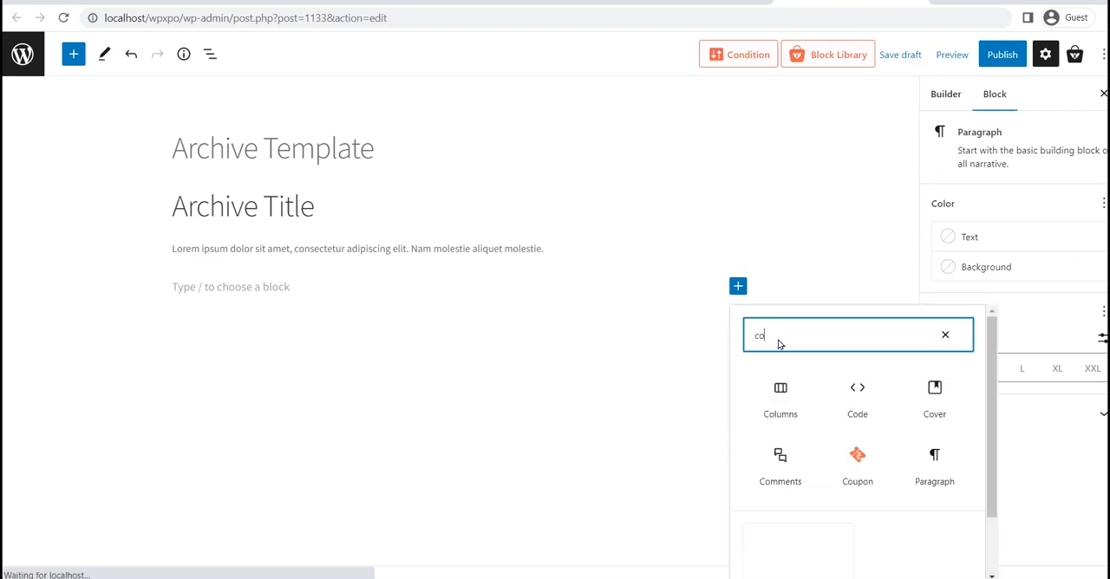
{"action": "left_click", "coordinate": [780, 390]}
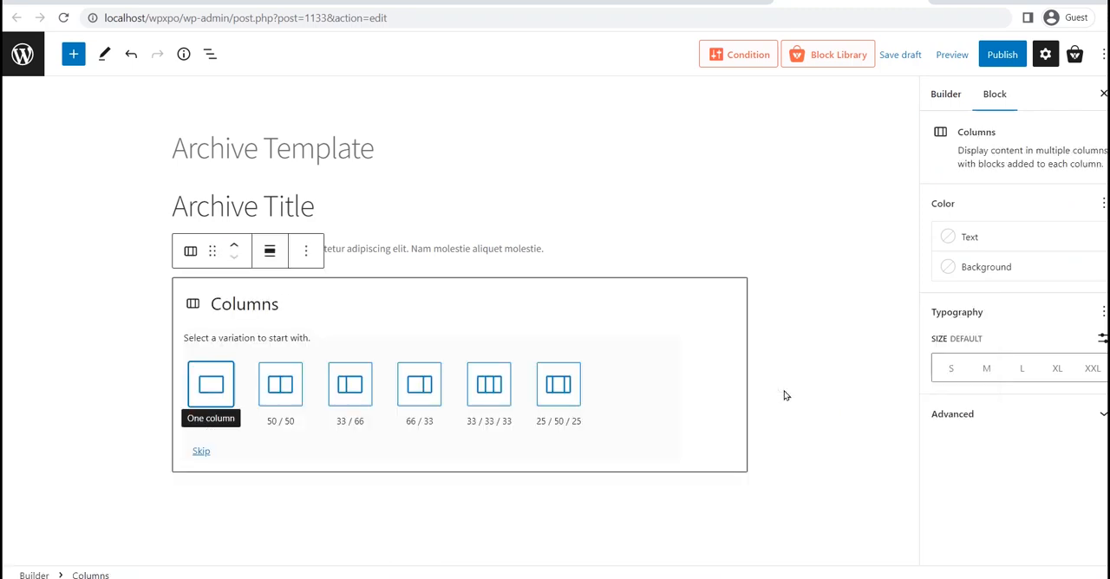
{"action": "left_click", "coordinate": [349, 384]}
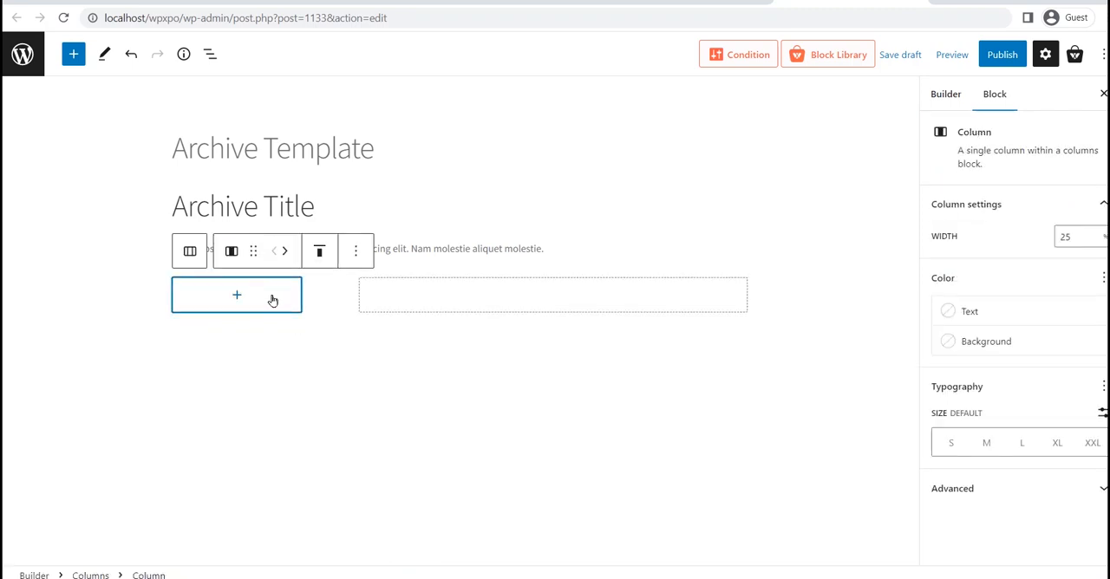
{"action": "left_click", "coordinate": [272, 300]}
{"action": "left_click", "coordinate": [273, 544]}
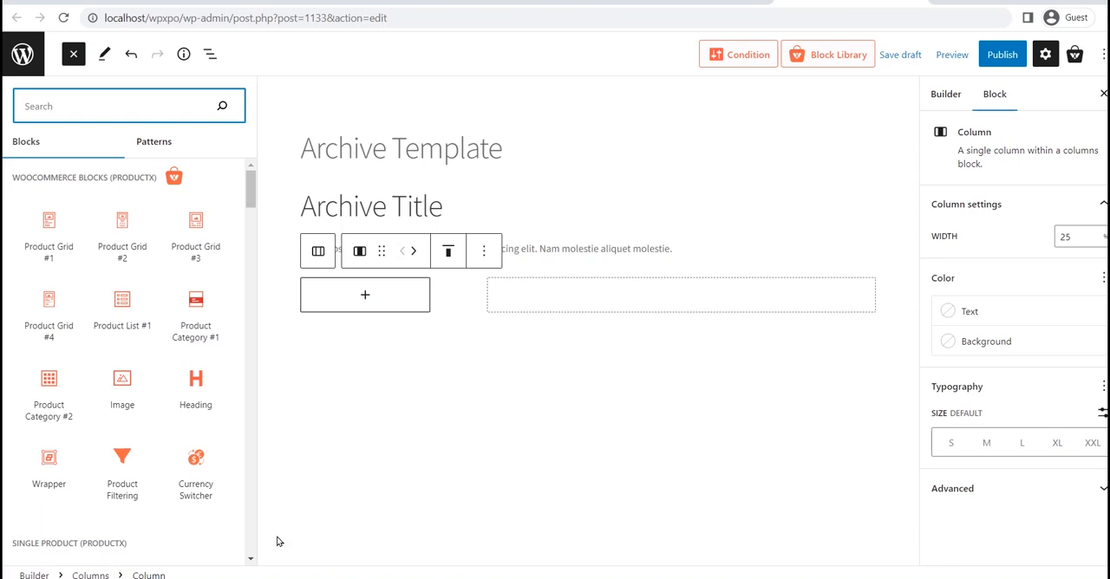
Place Product Filtering in the left column and Product Grid #1 in the right column
{"action": "left_click_drag", "start_coordinate": [121, 468], "coordinate": [357, 295]}
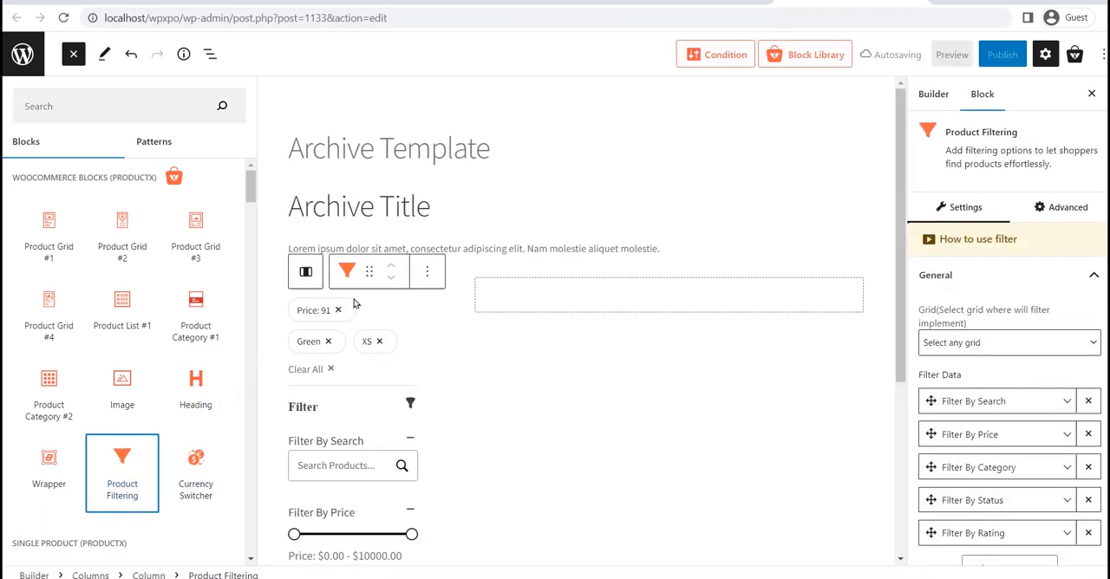
{"action": "left_click_drag", "start_coordinate": [49, 234], "coordinate": [590, 295]}
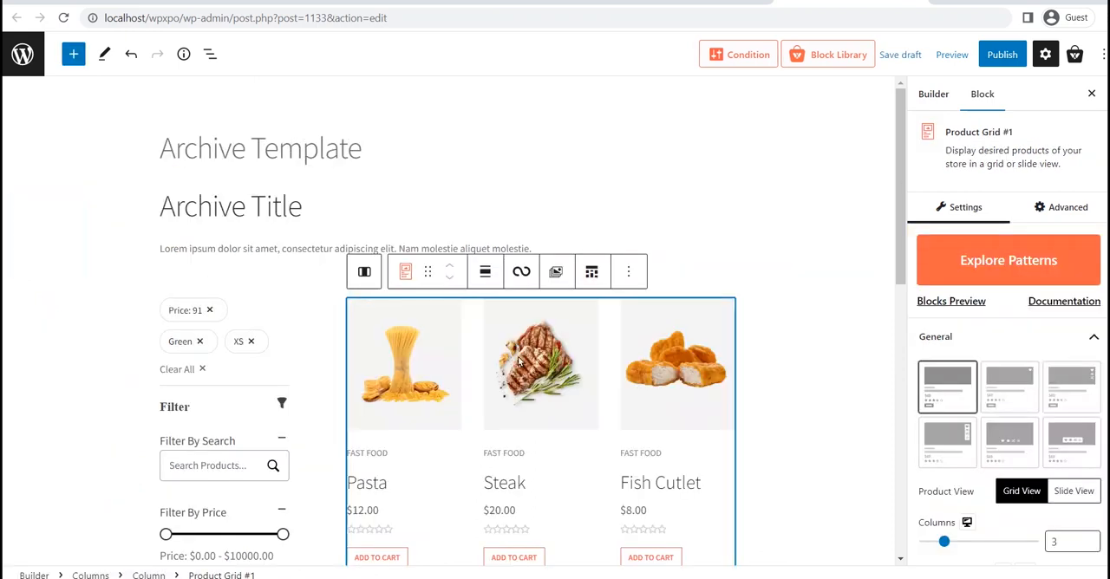
{"action": "left_click", "coordinate": [294, 229]}
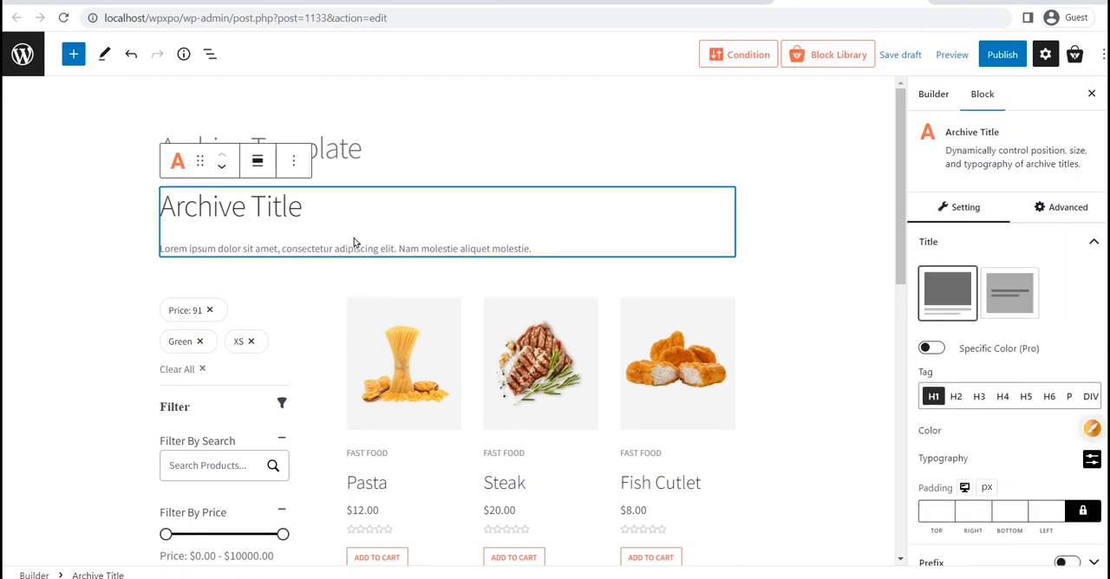
Try the dark layout and H2 tag on the Archive Title, reverting to light layout and H1
{"action": "left_click", "coordinate": [1010, 293]}
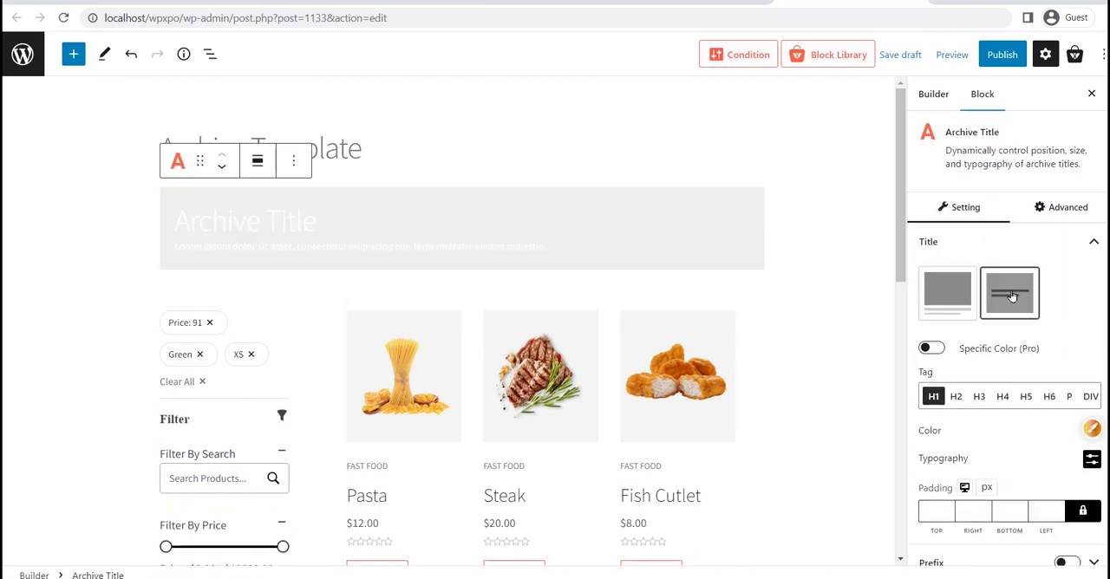
{"action": "left_click", "coordinate": [957, 299]}
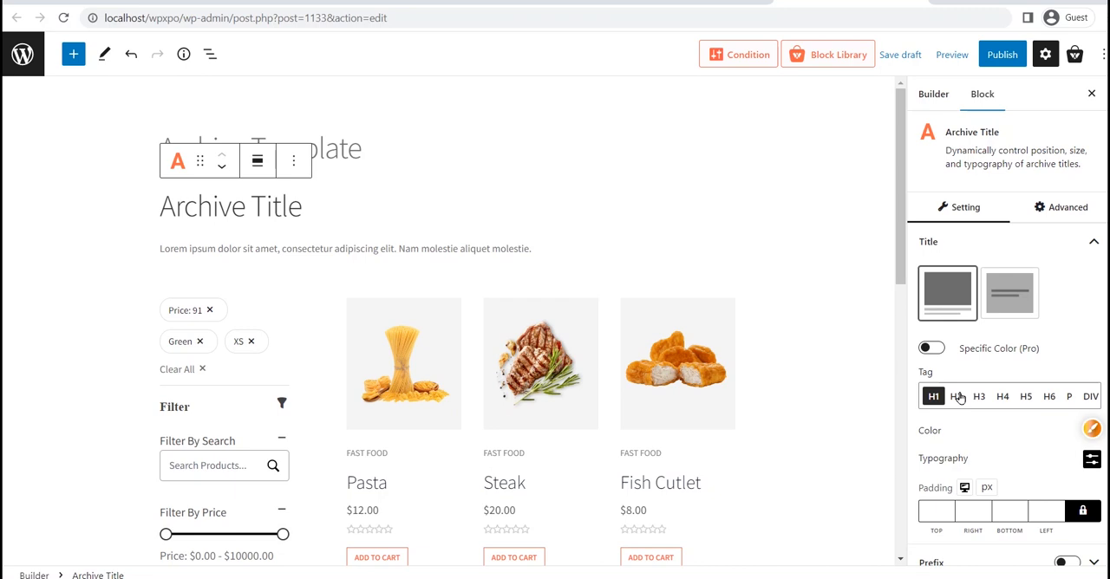
{"action": "left_click", "coordinate": [958, 397]}
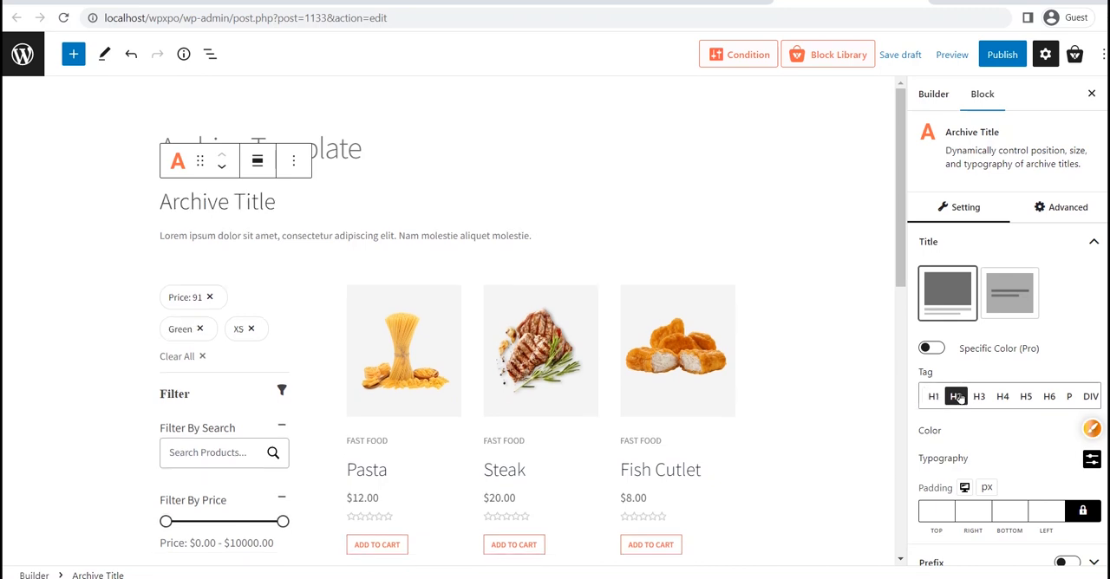
{"action": "left_click", "coordinate": [935, 397]}
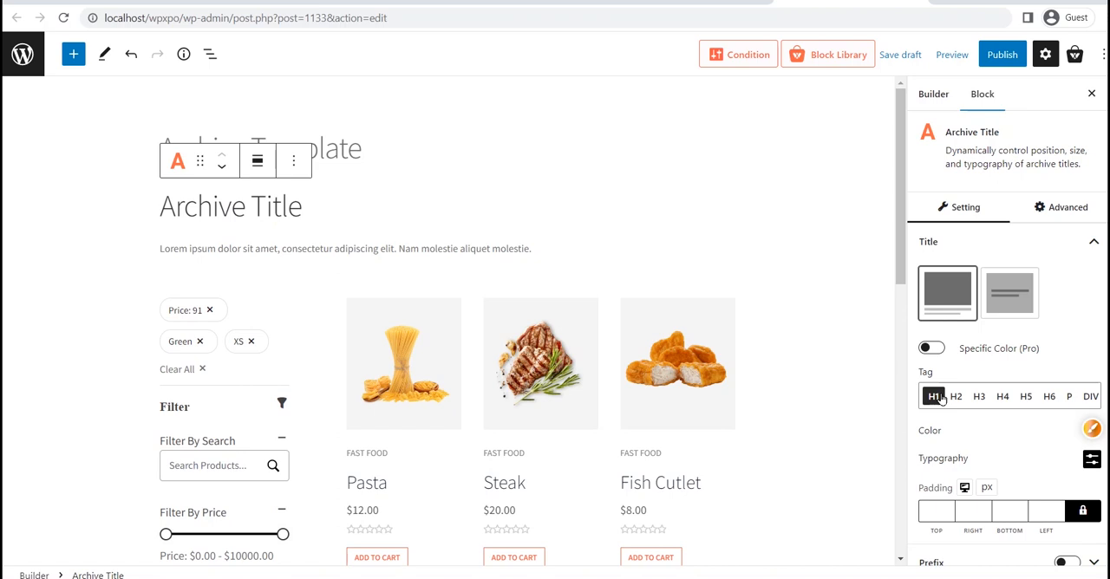
Give the Archive Title custom, slightly smaller typography
{"action": "left_click", "coordinate": [1093, 428]}
{"action": "left_click", "coordinate": [1092, 459]}
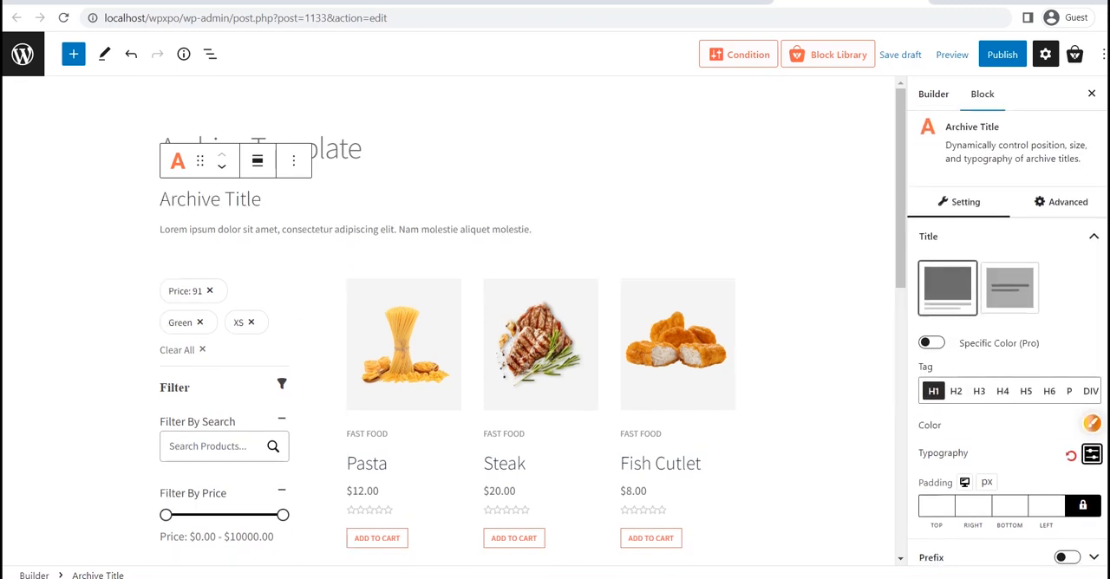
{"action": "scroll", "coordinate": [1006, 390], "scroll_direction": "down", "scroll_amount": 3}
{"action": "scroll", "coordinate": [1006, 390], "scroll_direction": "down", "scroll_amount": 2}
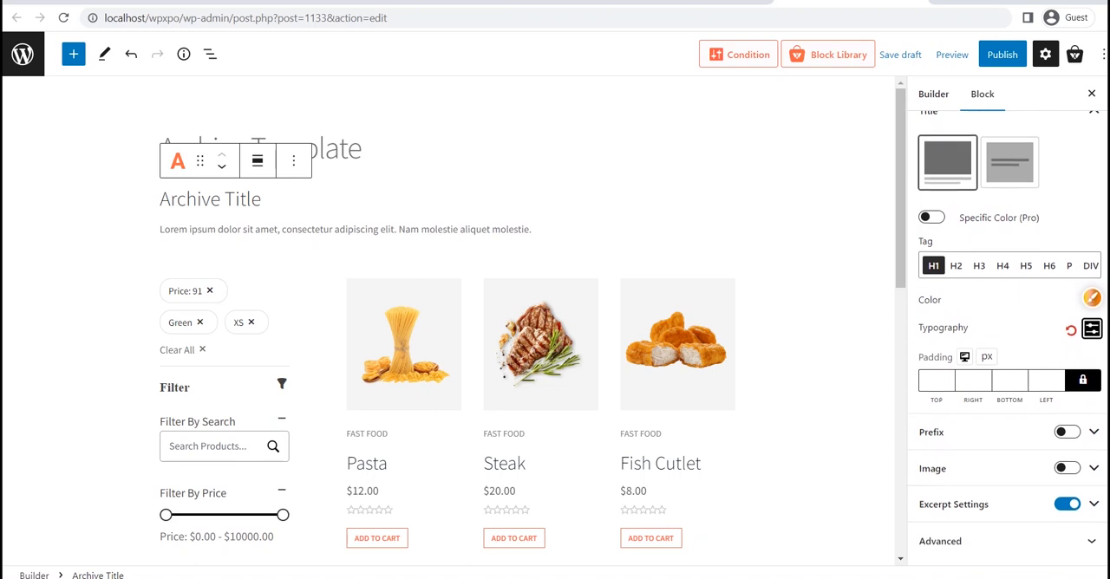
{"action": "left_click", "coordinate": [224, 399]}
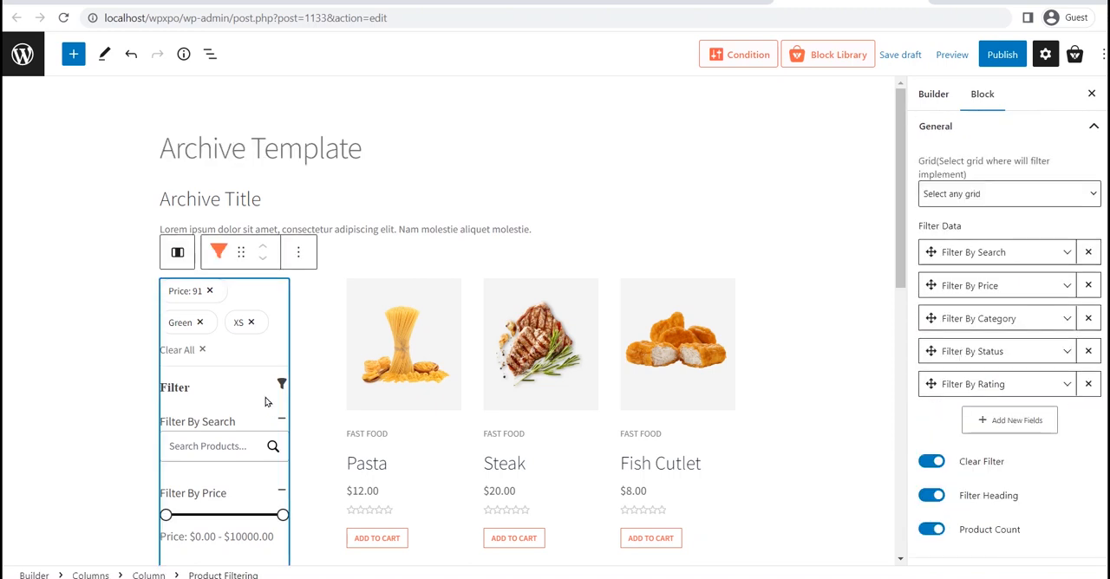
Target the filter at Product Grid 1 and drop Filter By Category, leaving Search, Price, Status and Rating
{"action": "left_click", "coordinate": [1009, 199]}
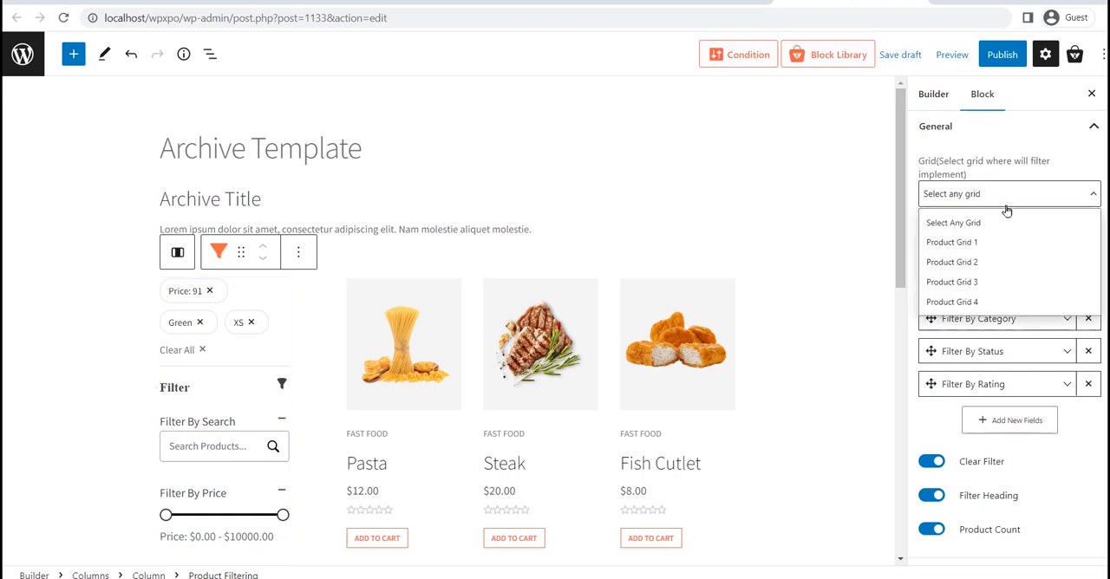
{"action": "left_click", "coordinate": [1005, 244]}
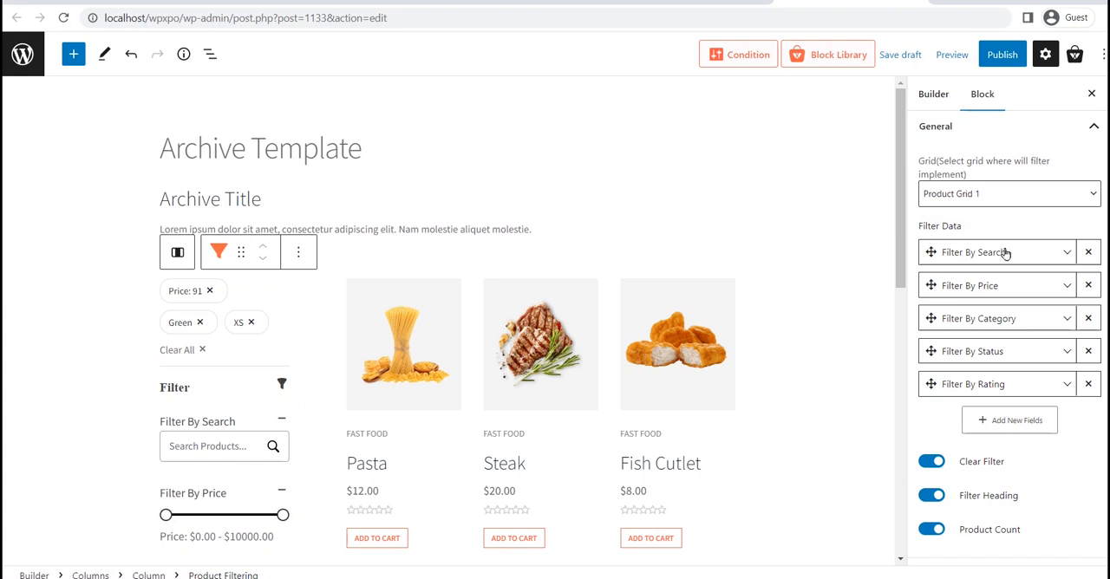
{"action": "left_click", "coordinate": [1090, 319]}
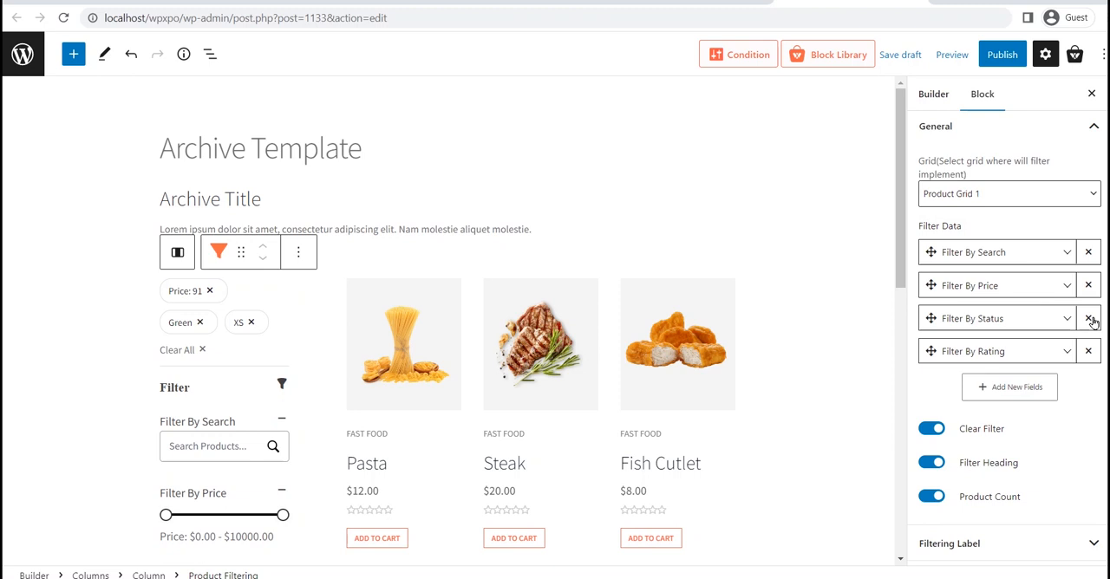
{"action": "left_click", "coordinate": [549, 324]}
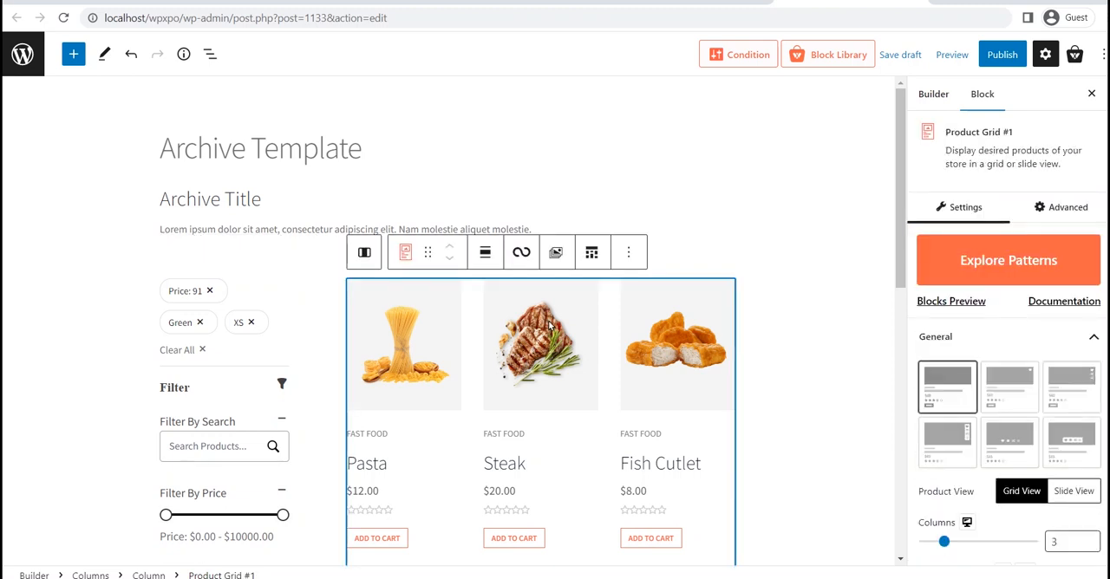
Try the second card layout, Slide View and four columns, then revert to layout 1, Grid View, 3 columns
{"action": "left_click", "coordinate": [1009, 386]}
{"action": "left_click", "coordinate": [959, 385]}
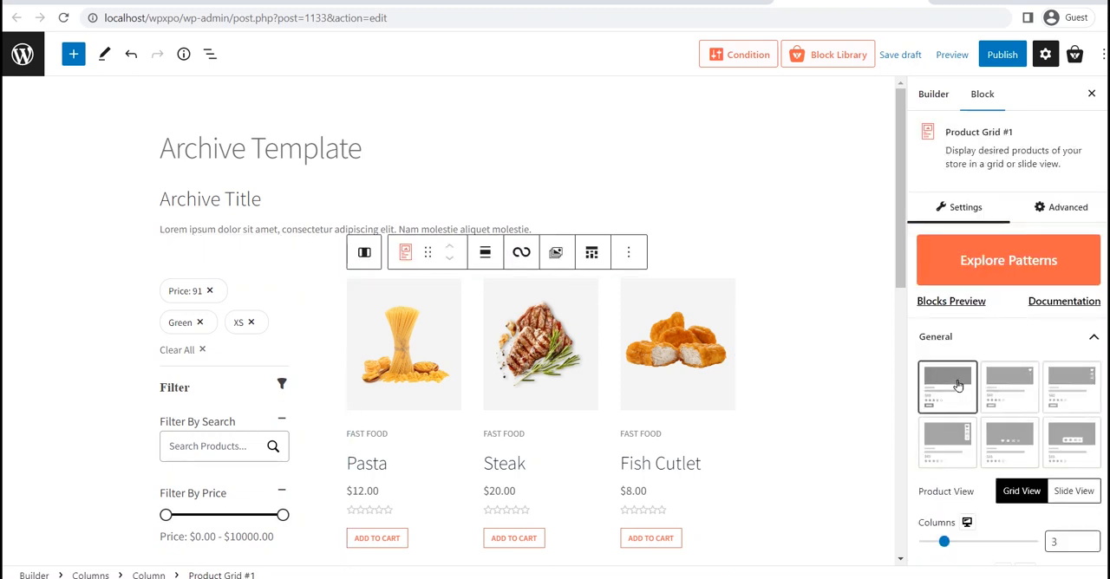
{"action": "left_click", "coordinate": [1074, 491]}
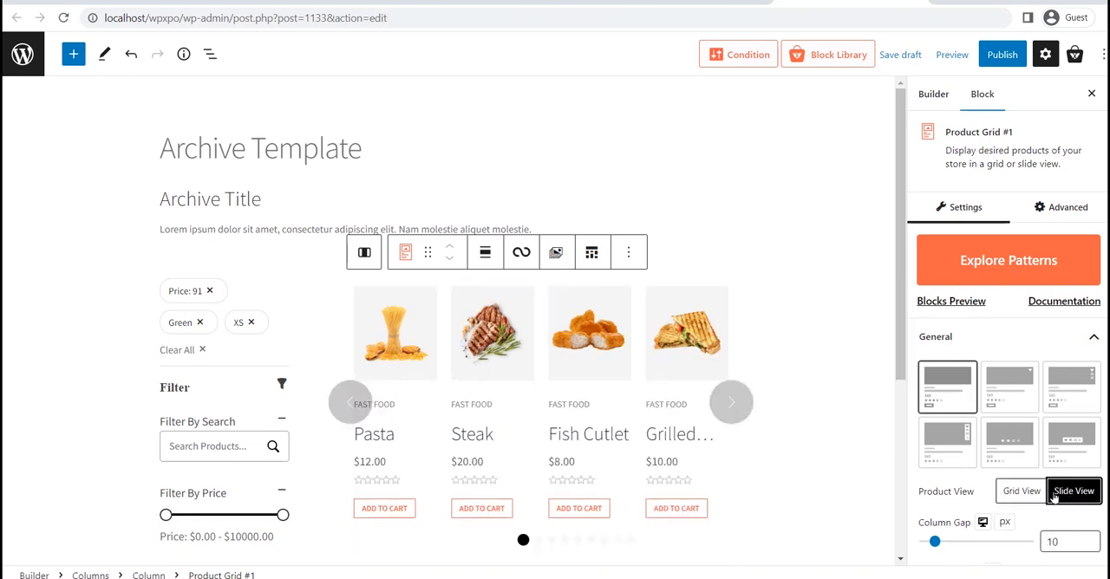
{"action": "left_click", "coordinate": [1021, 491]}
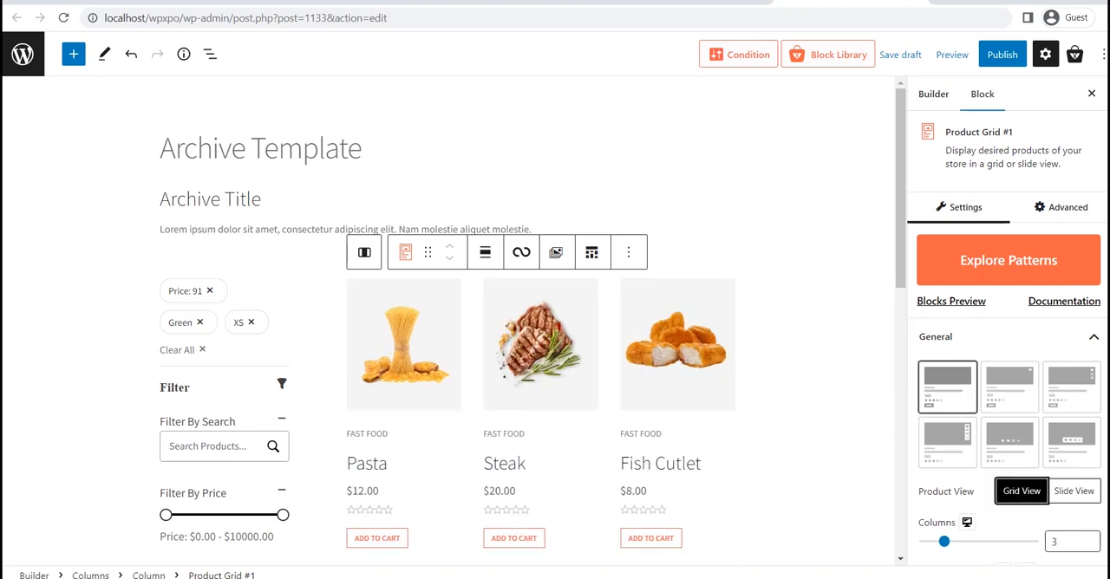
{"action": "scroll", "coordinate": [1006, 390], "scroll_direction": "down", "scroll_amount": 5}
{"action": "scroll", "coordinate": [1006, 390], "scroll_direction": "down", "scroll_amount": 3}
{"action": "left_click", "coordinate": [1088, 284]}
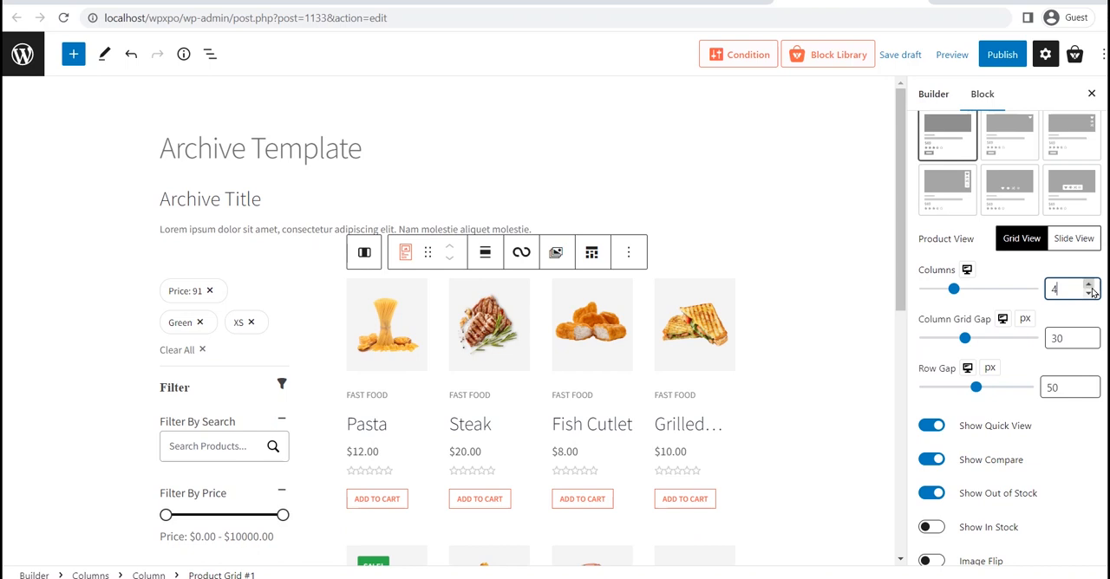
{"action": "left_click", "coordinate": [1088, 294]}
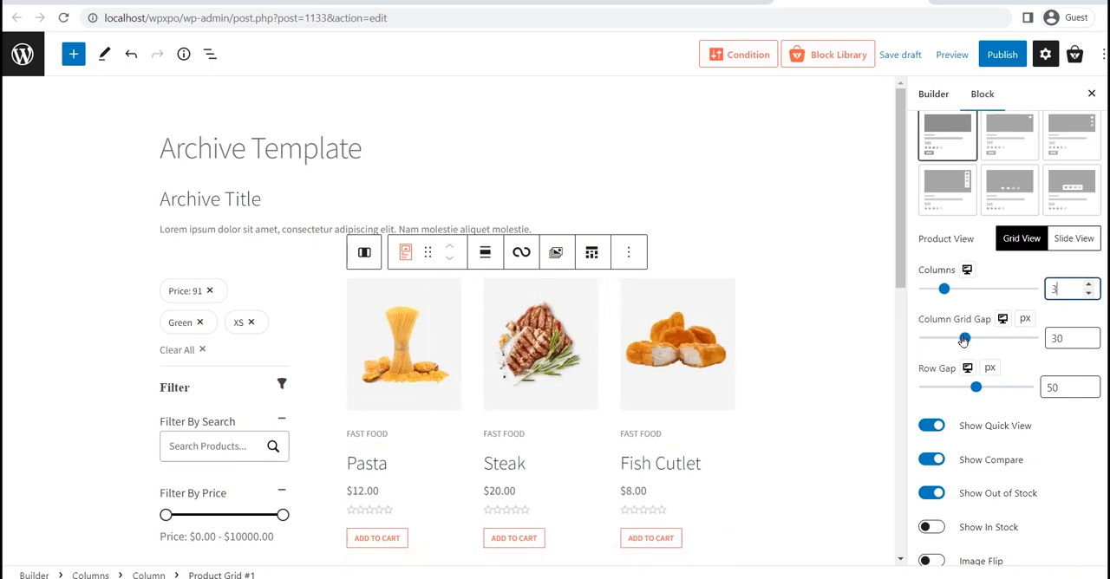
{"action": "scroll", "coordinate": [967, 373], "scroll_direction": "down", "scroll_amount": 2}
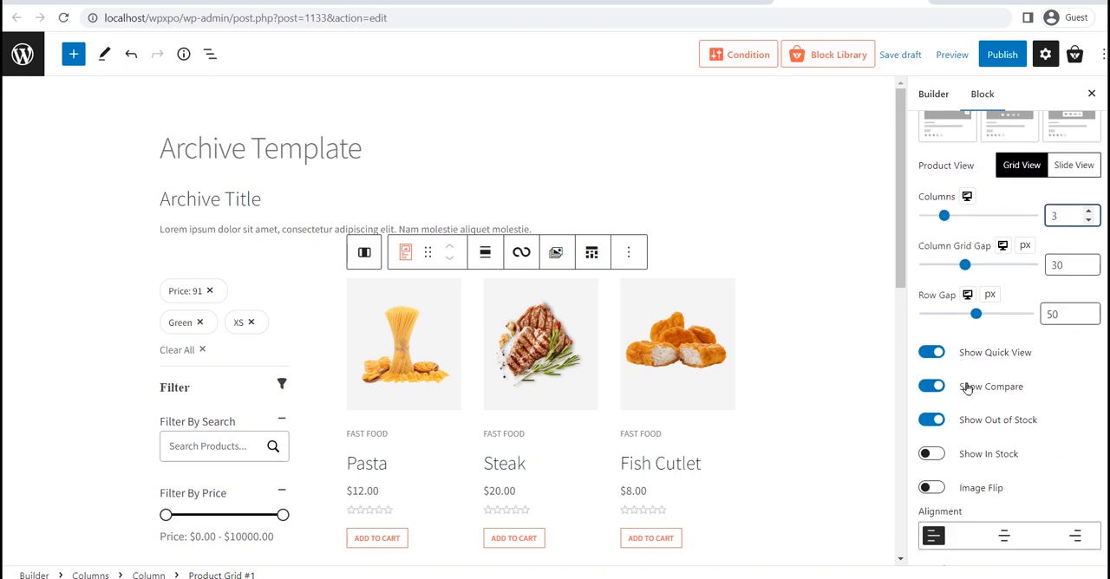
{"action": "left_click", "coordinate": [930, 453]}
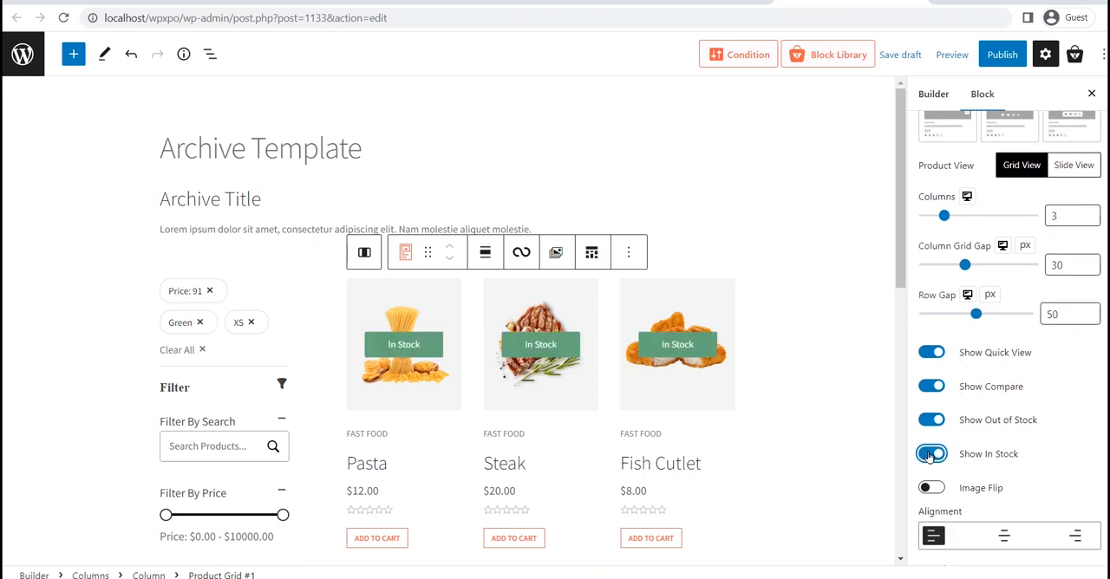
{"action": "left_click", "coordinate": [931, 454]}
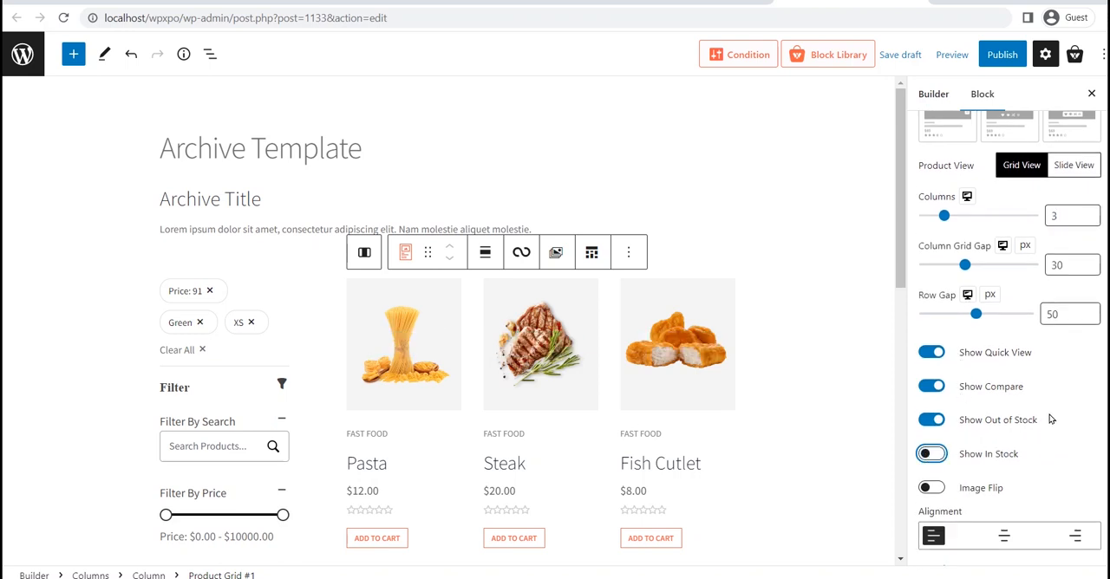
{"action": "scroll", "coordinate": [1063, 414], "scroll_direction": "down", "scroll_amount": 3}
{"action": "scroll", "coordinate": [1063, 414], "scroll_direction": "down", "scroll_amount": 3}
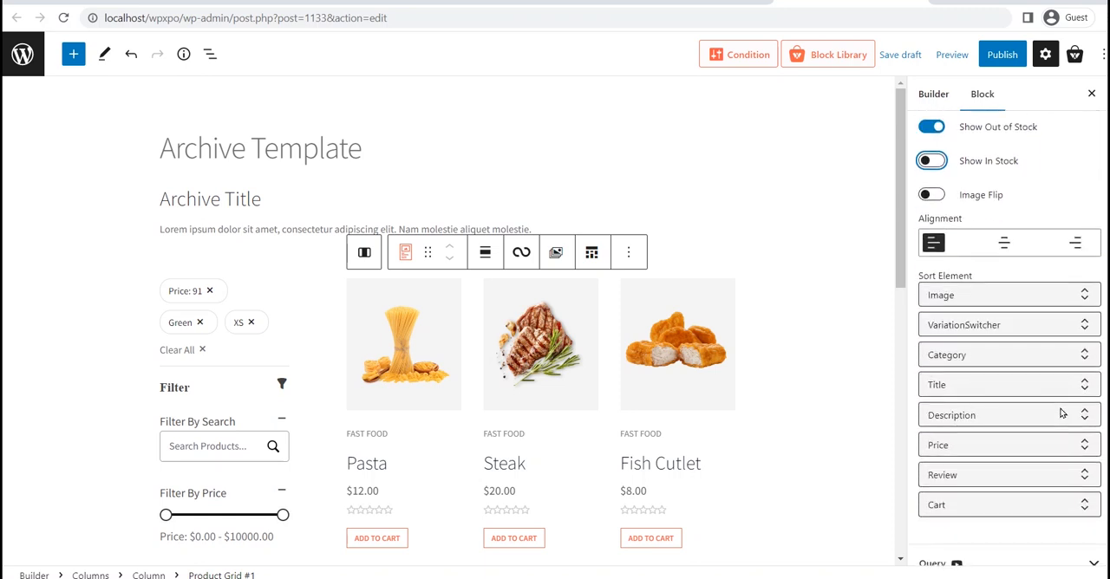
{"action": "left_click", "coordinate": [1085, 501]}
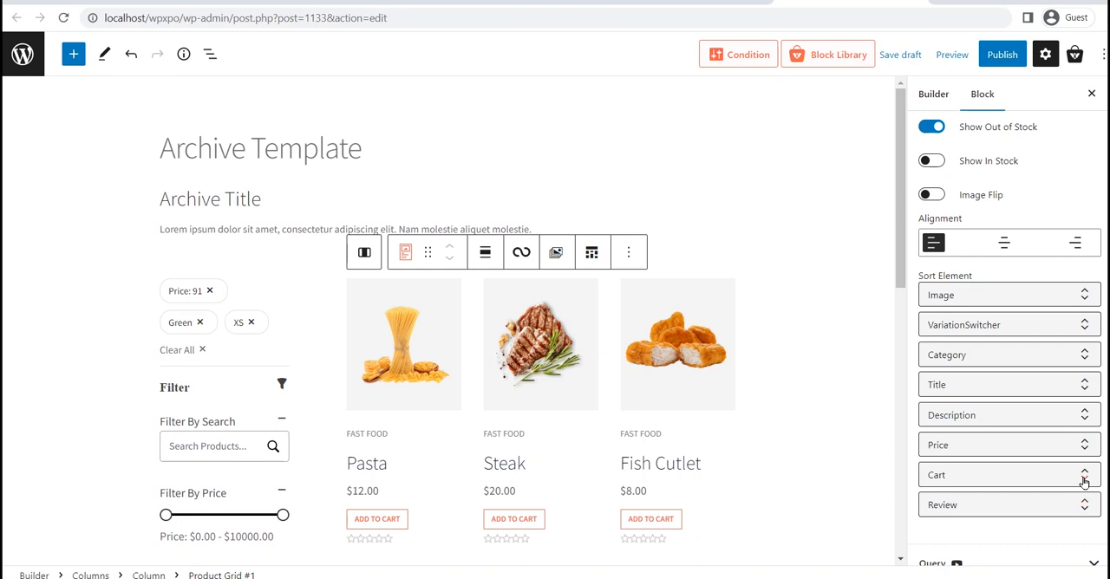
{"action": "left_click", "coordinate": [1084, 500]}
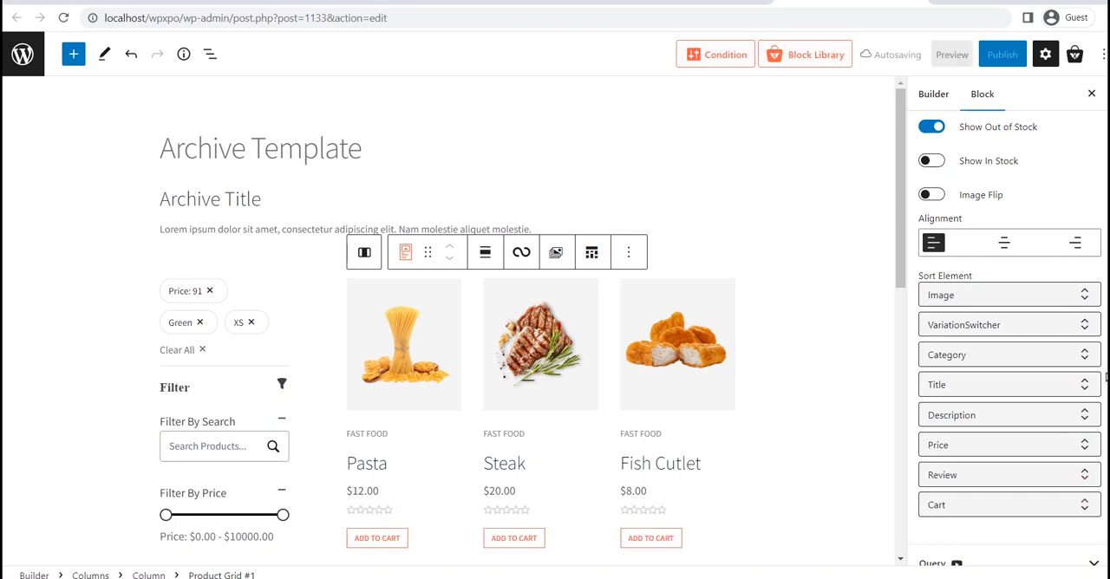
{"action": "scroll", "coordinate": [893, 286], "scroll_direction": "down", "scroll_amount": 5}
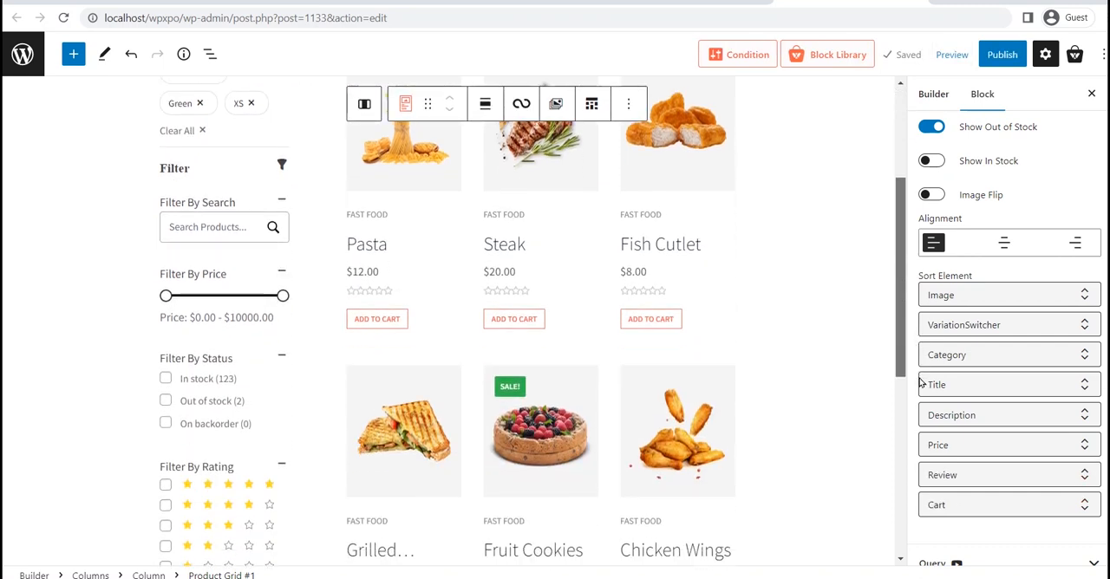
{"action": "scroll", "coordinate": [893, 382], "scroll_direction": "down", "scroll_amount": 1}
{"action": "scroll", "coordinate": [1006, 381], "scroll_direction": "down", "scroll_amount": 4}
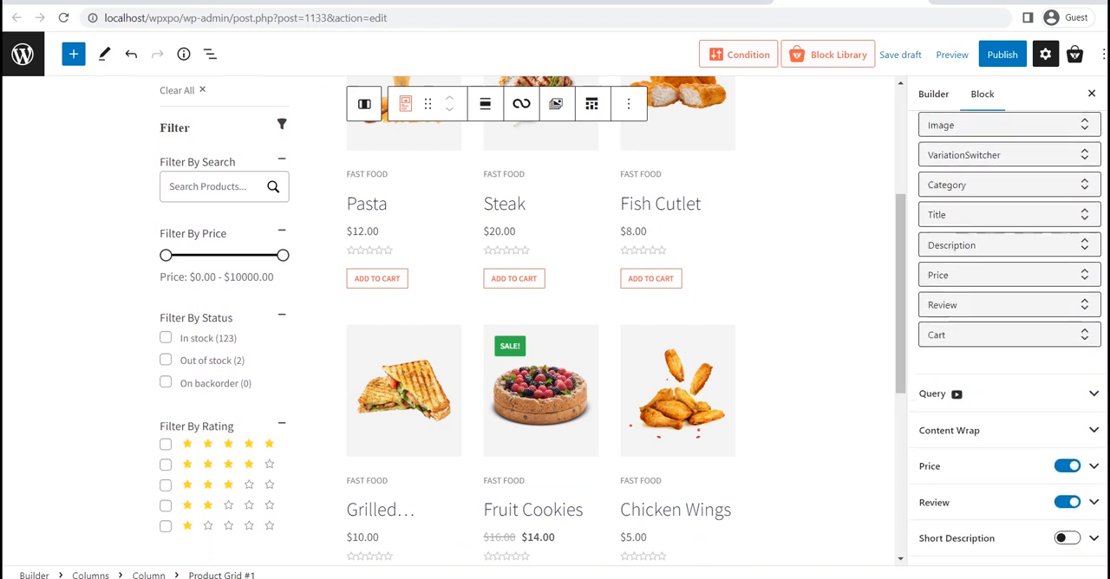
{"action": "scroll", "coordinate": [1006, 347], "scroll_direction": "down", "scroll_amount": 3}
{"action": "scroll", "coordinate": [1006, 347], "scroll_direction": "down", "scroll_amount": 2}
{"action": "scroll", "coordinate": [1006, 347], "scroll_direction": "down", "scroll_amount": 1}
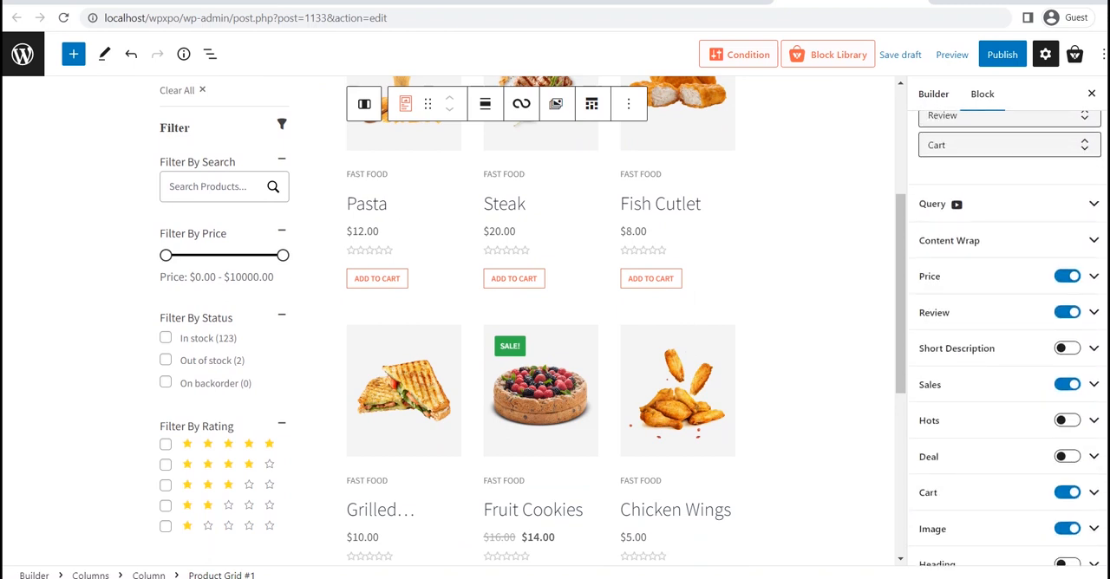
Keep the Sales badge enabled and review its text colour picker without changing it
{"action": "left_click", "coordinate": [1068, 384]}
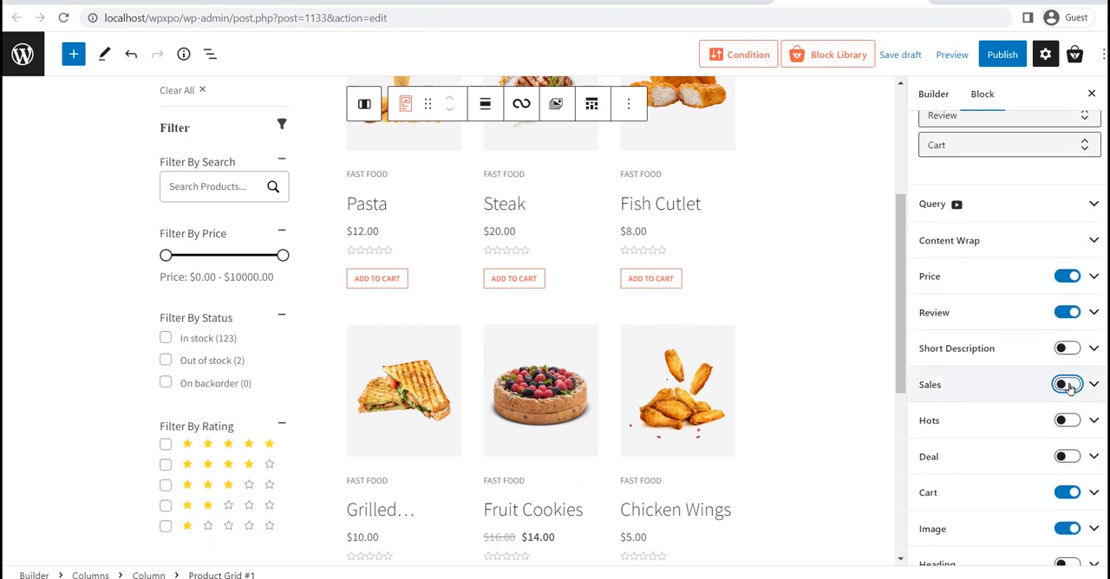
{"action": "left_click", "coordinate": [1073, 387]}
{"action": "left_click", "coordinate": [1094, 385]}
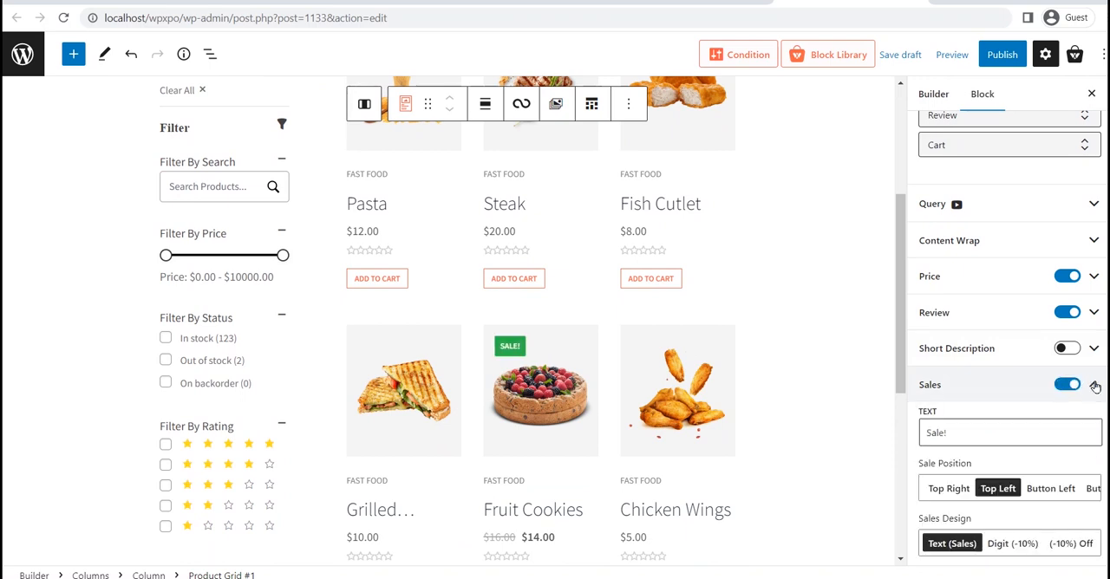
{"action": "scroll", "coordinate": [1075, 390], "scroll_direction": "down", "scroll_amount": 1}
{"action": "scroll", "coordinate": [1075, 390], "scroll_direction": "down", "scroll_amount": 2}
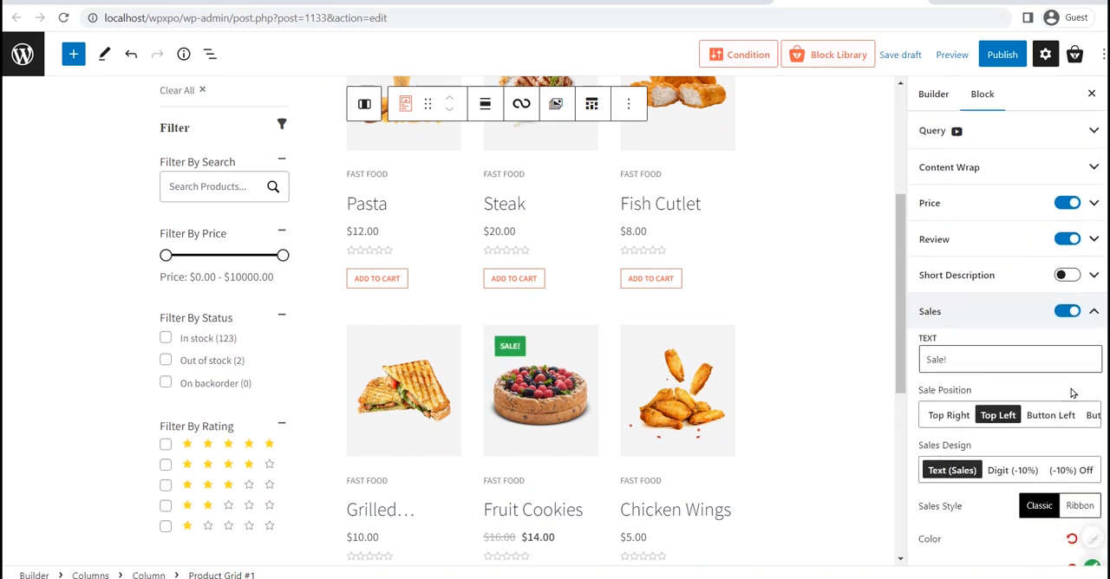
{"action": "scroll", "coordinate": [1073, 393], "scroll_direction": "down", "scroll_amount": 2}
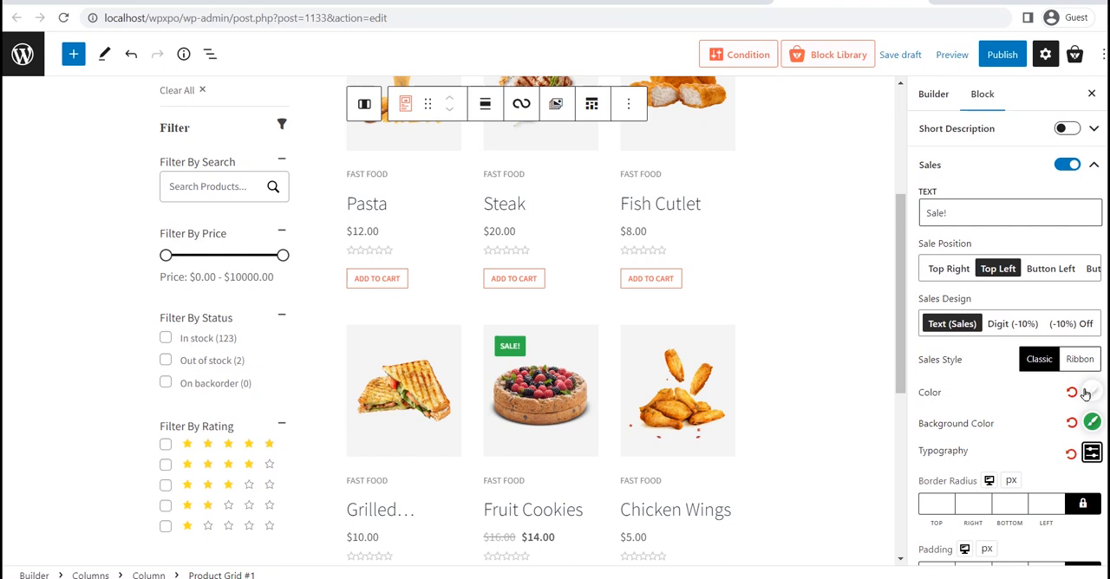
{"action": "left_click", "coordinate": [1087, 394]}
{"action": "left_click", "coordinate": [1086, 394]}
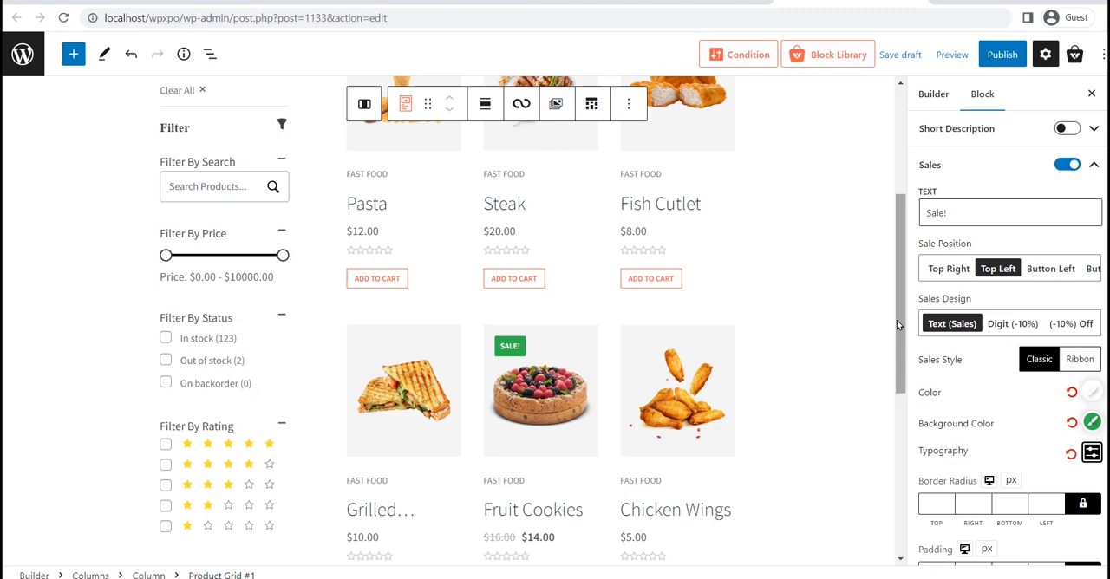
{"action": "left_click_drag", "start_coordinate": [897, 320], "coordinate": [898, 496]}
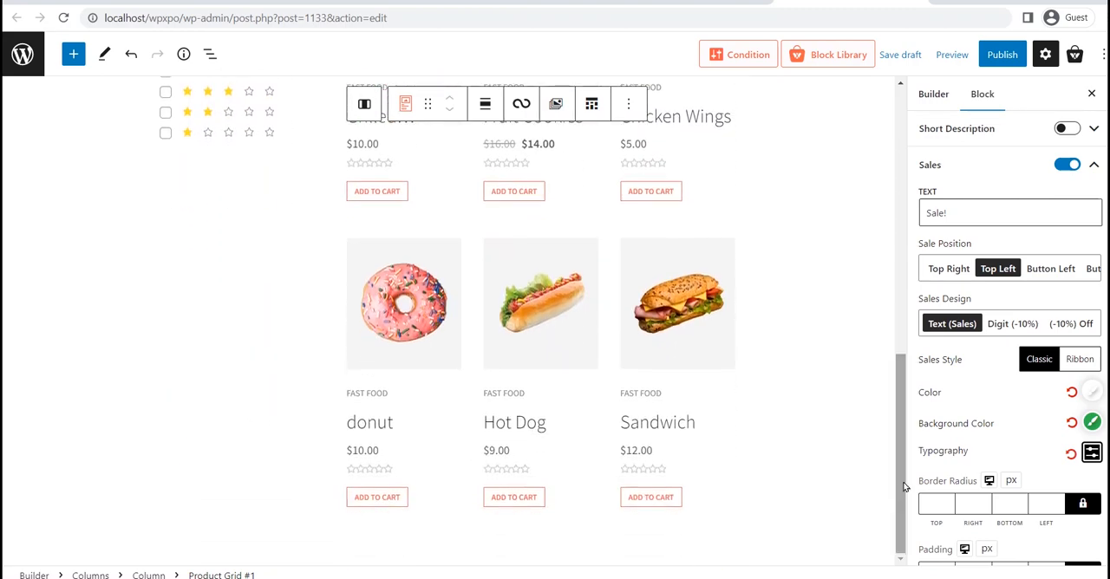
{"action": "scroll", "coordinate": [1010, 347], "scroll_direction": "down", "scroll_amount": 10}
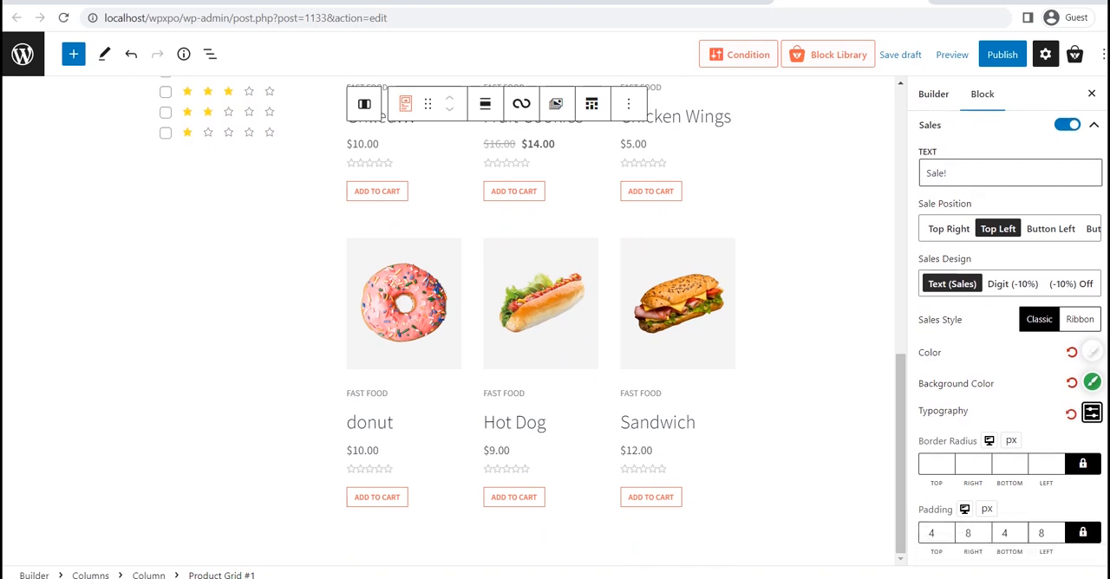
Enable numbered Pagination (not Load More) under the grid and centre its alignment
{"action": "left_click", "coordinate": [1068, 447]}
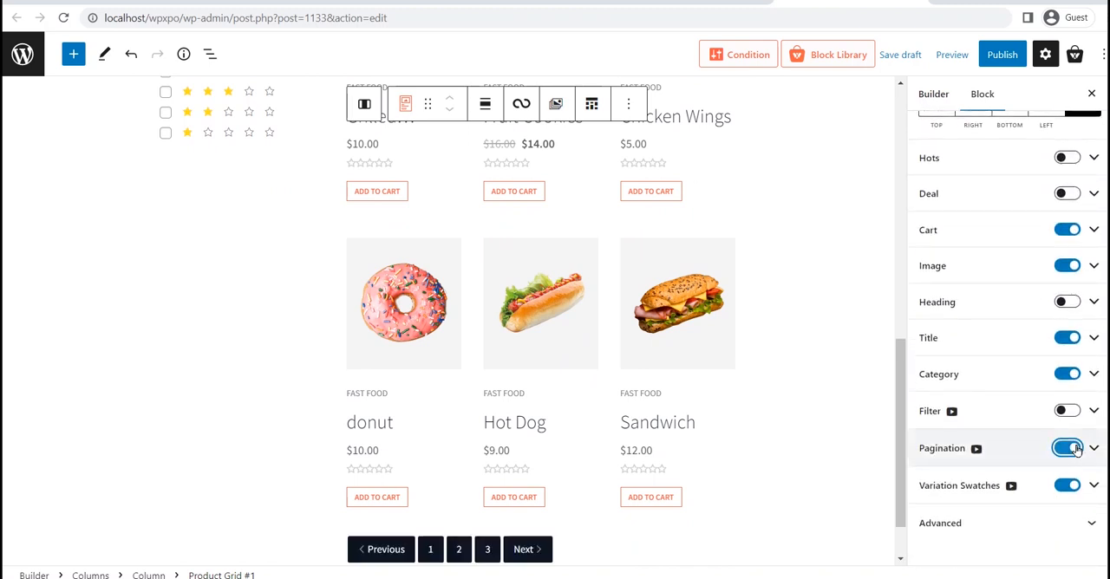
{"action": "left_click_drag", "start_coordinate": [902, 464], "coordinate": [902, 485]}
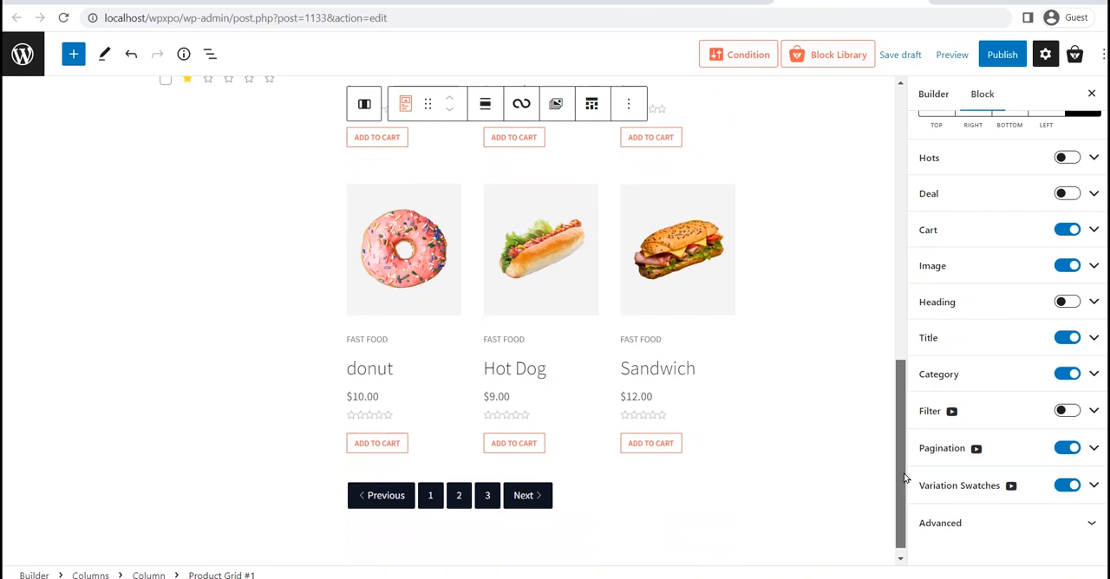
{"action": "left_click", "coordinate": [1092, 448]}
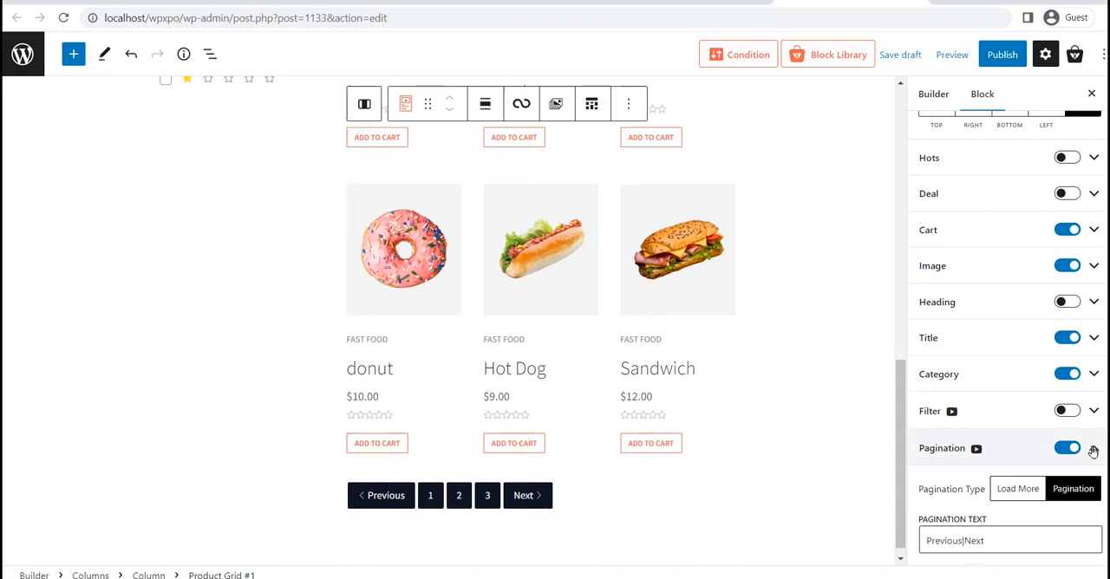
{"action": "scroll", "coordinate": [1011, 390], "scroll_direction": "down", "scroll_amount": 3}
{"action": "scroll", "coordinate": [1010, 390], "scroll_direction": "down", "scroll_amount": 1}
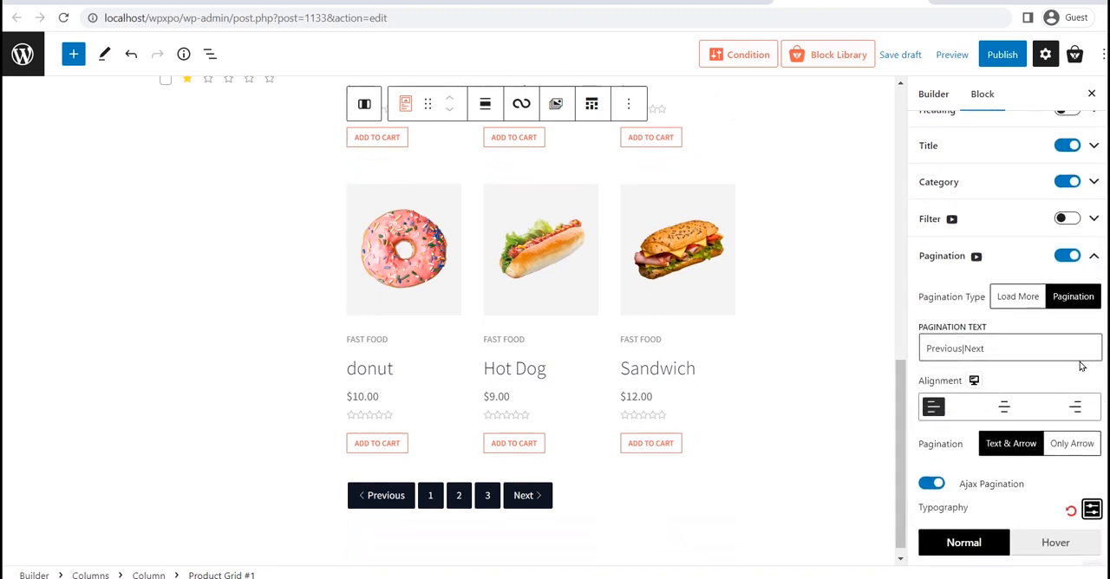
{"action": "left_click", "coordinate": [1019, 297]}
{"action": "left_click", "coordinate": [1068, 297]}
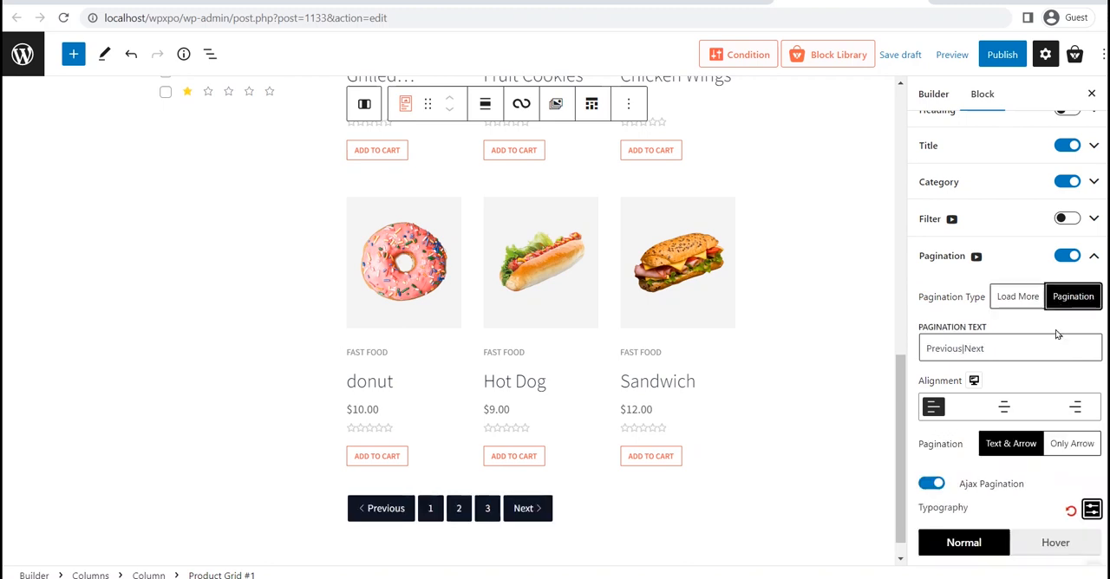
{"action": "left_click", "coordinate": [1005, 408]}
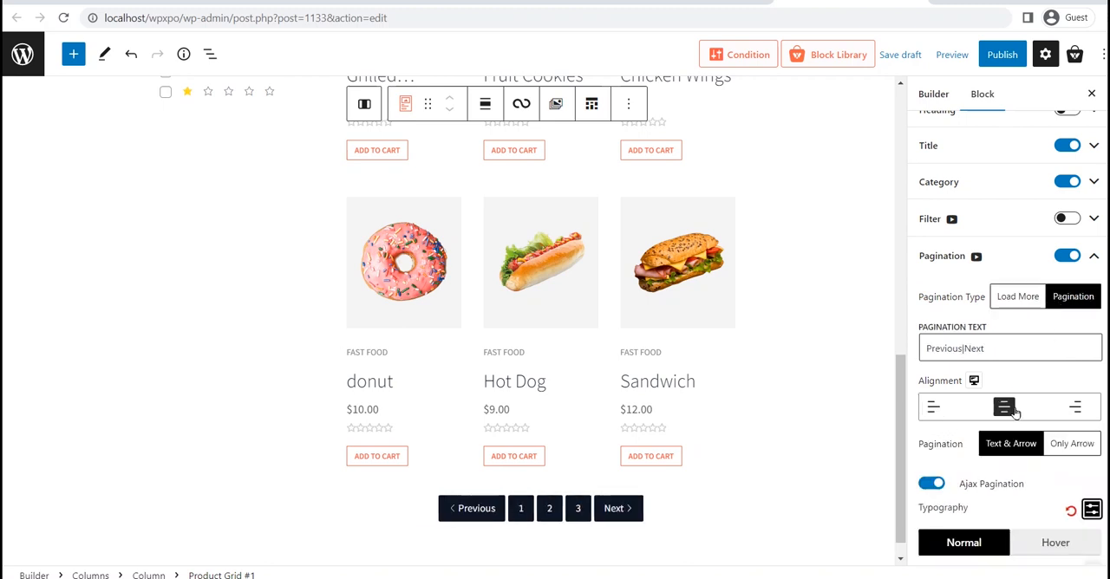
{"action": "scroll", "coordinate": [1015, 411], "scroll_direction": "down", "scroll_amount": 3}
{"action": "scroll", "coordinate": [1014, 411], "scroll_direction": "down", "scroll_amount": 3}
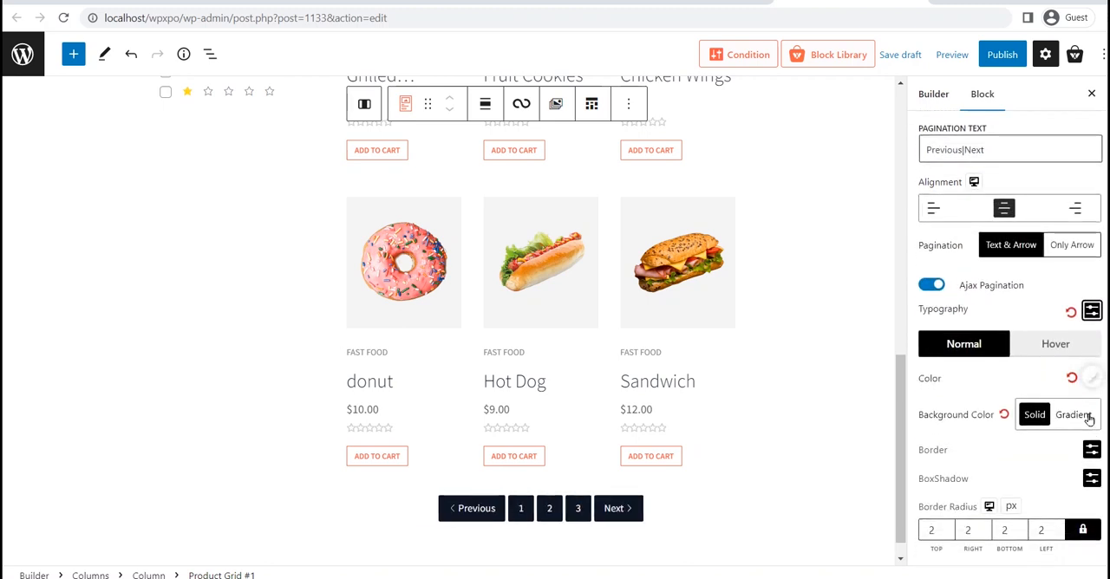
Try orange pagination text colour, then set it back to white
{"action": "left_click", "coordinate": [1092, 381]}
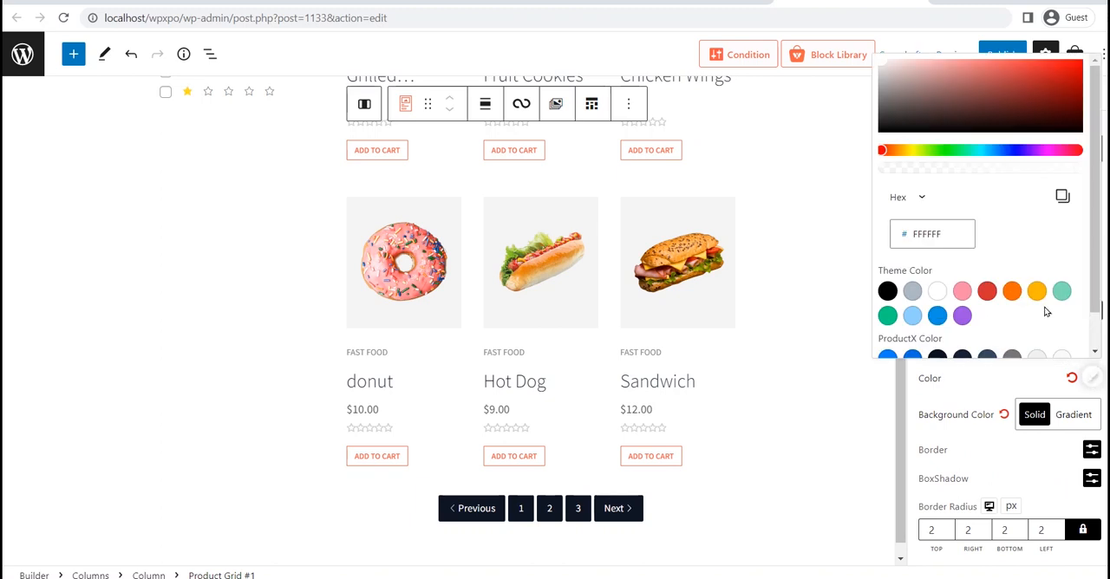
{"action": "left_click", "coordinate": [1012, 292]}
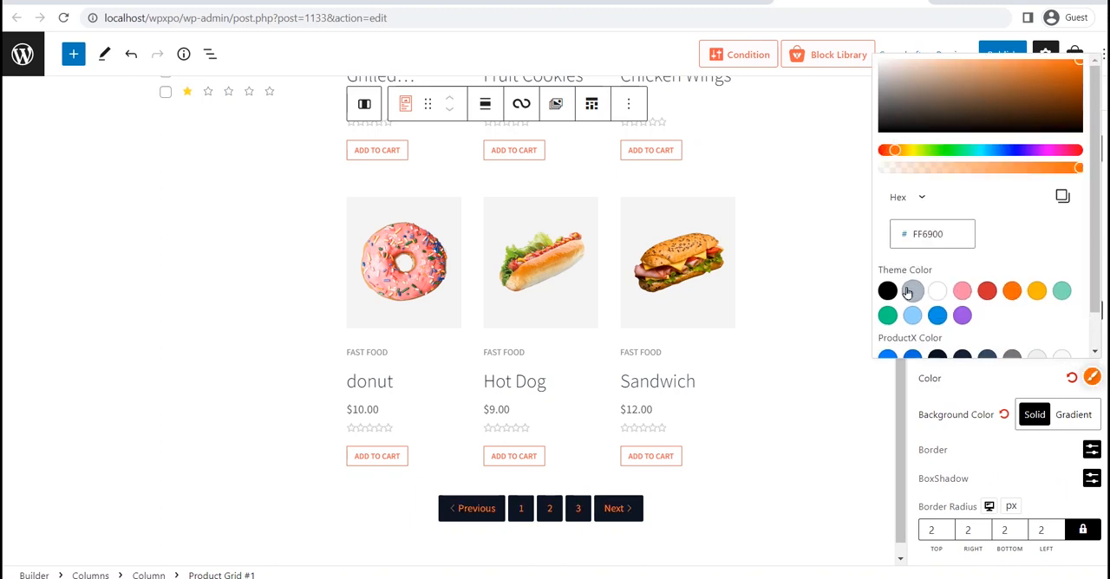
{"action": "left_click", "coordinate": [937, 292]}
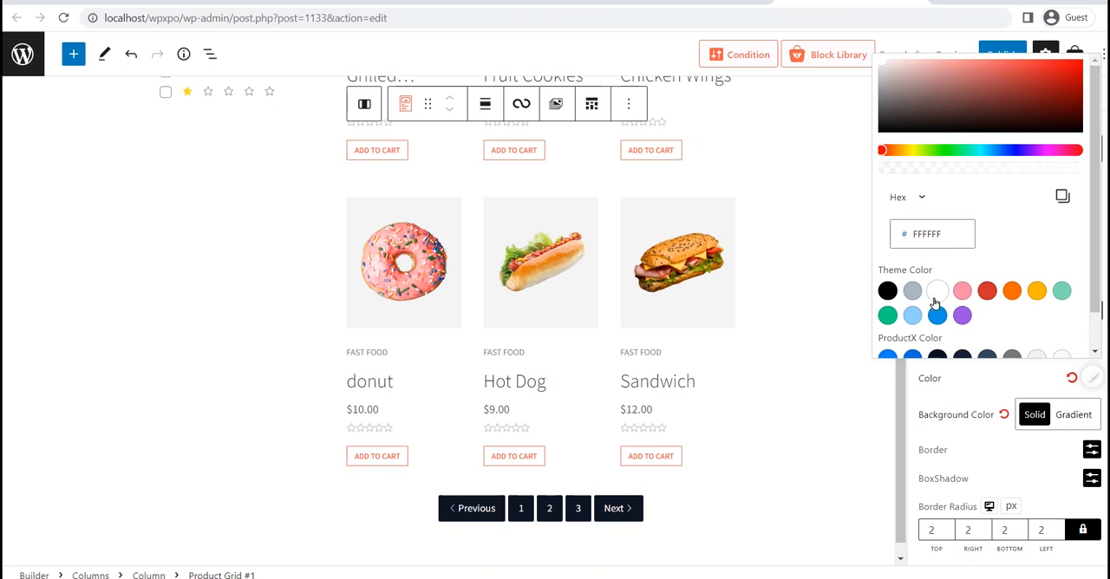
{"action": "left_click", "coordinate": [780, 286]}
{"action": "scroll", "coordinate": [1006, 347], "scroll_direction": "down", "scroll_amount": 3}
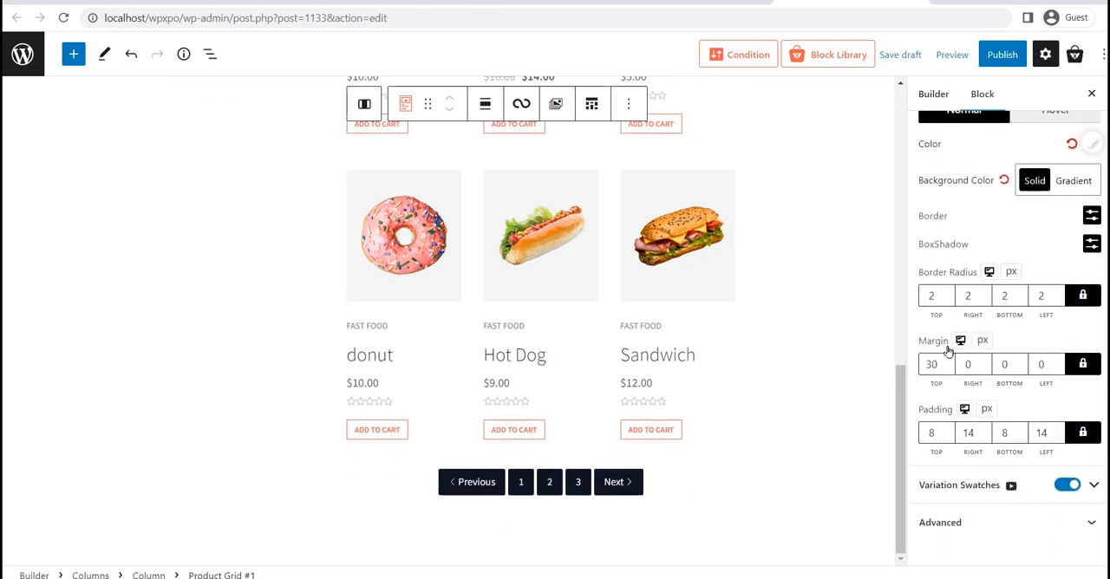
Deselect the grid and publish the archive template, confirming in the pre-publish panel
{"action": "left_click", "coordinate": [902, 408]}
{"action": "scroll", "coordinate": [902, 347], "scroll_direction": "up", "scroll_amount": 10}
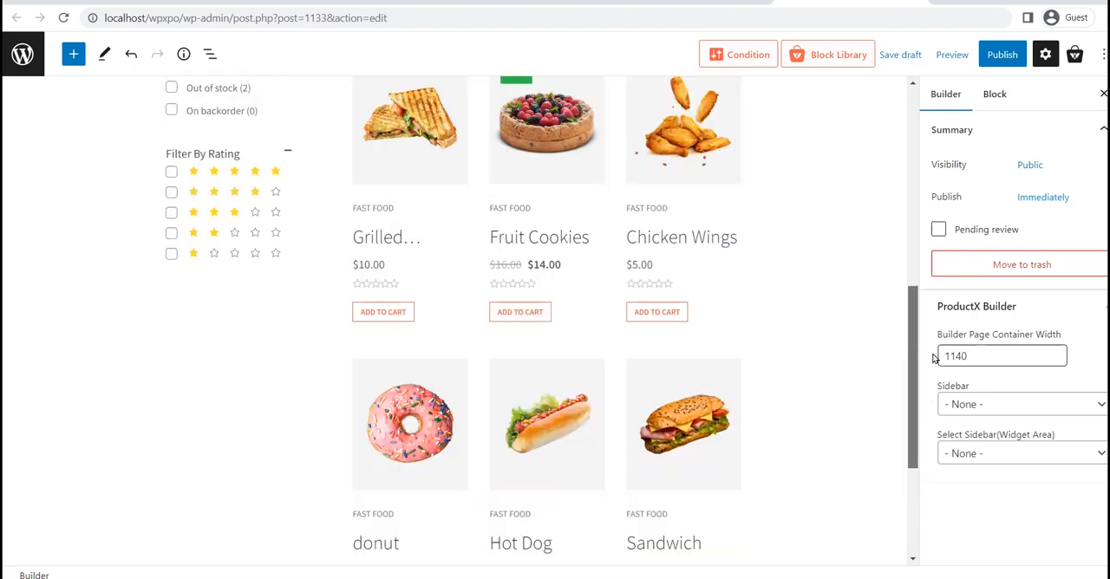
{"action": "scroll", "coordinate": [958, 204], "scroll_direction": "up", "scroll_amount": 2}
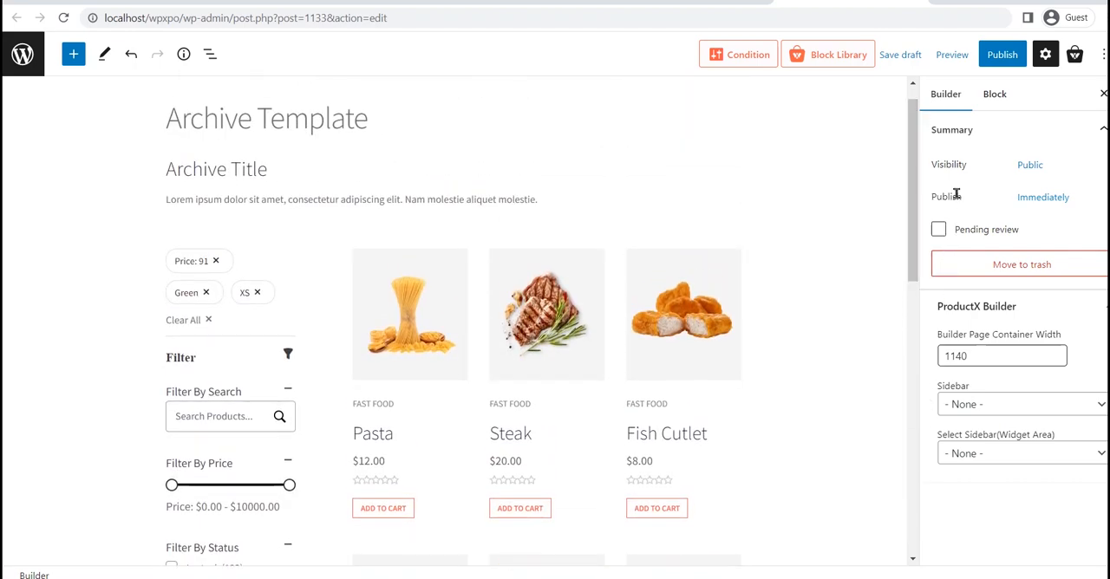
{"action": "left_click", "coordinate": [1003, 55]}
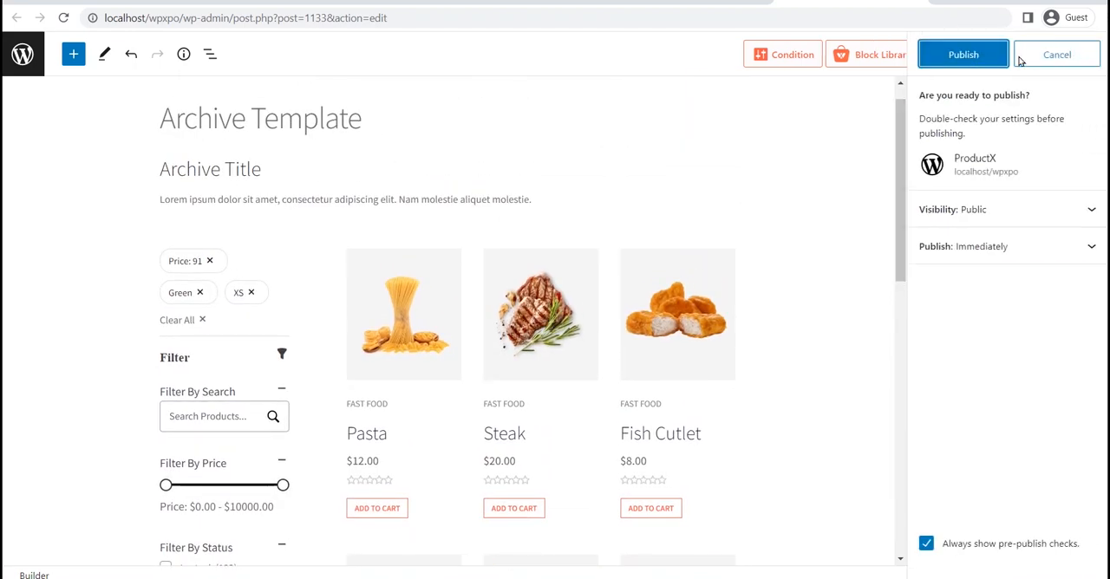
{"action": "left_click", "coordinate": [964, 55]}
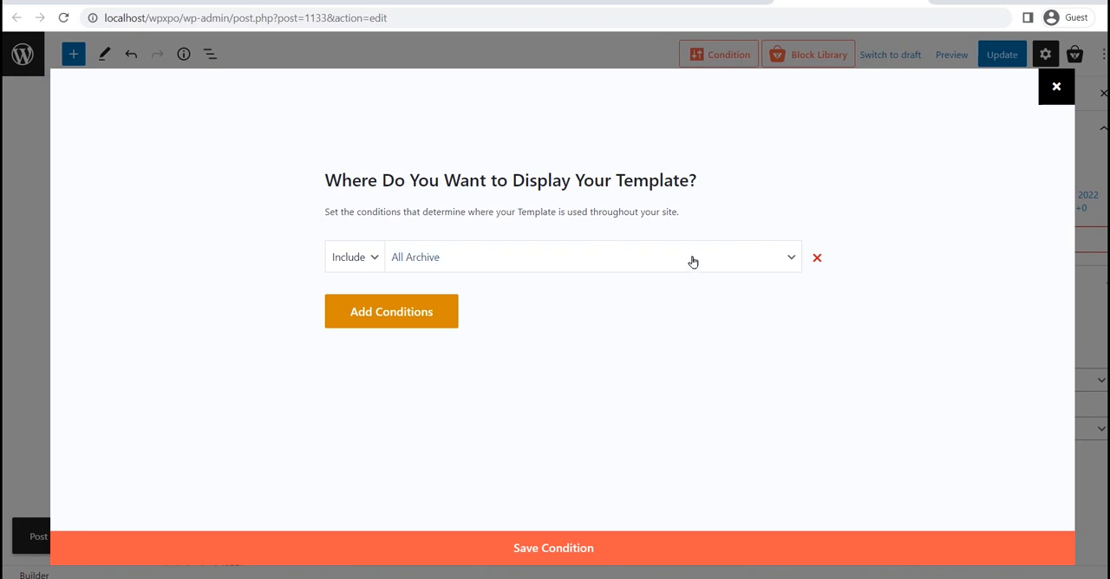
Set the display condition to Include Product categories, All, keeping every category
{"action": "left_click", "coordinate": [693, 258]}
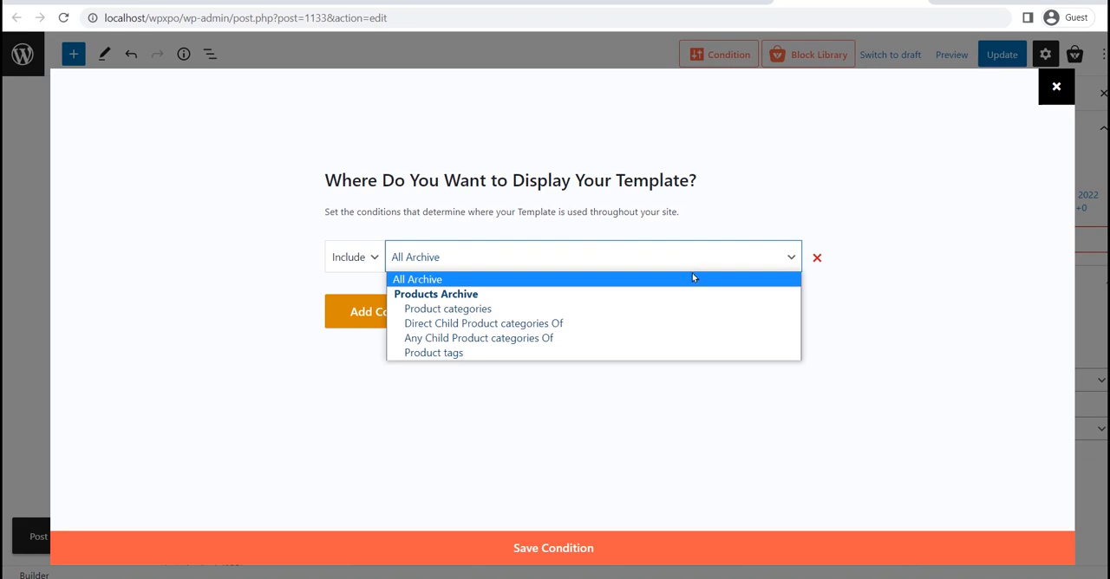
{"action": "left_click", "coordinate": [692, 308]}
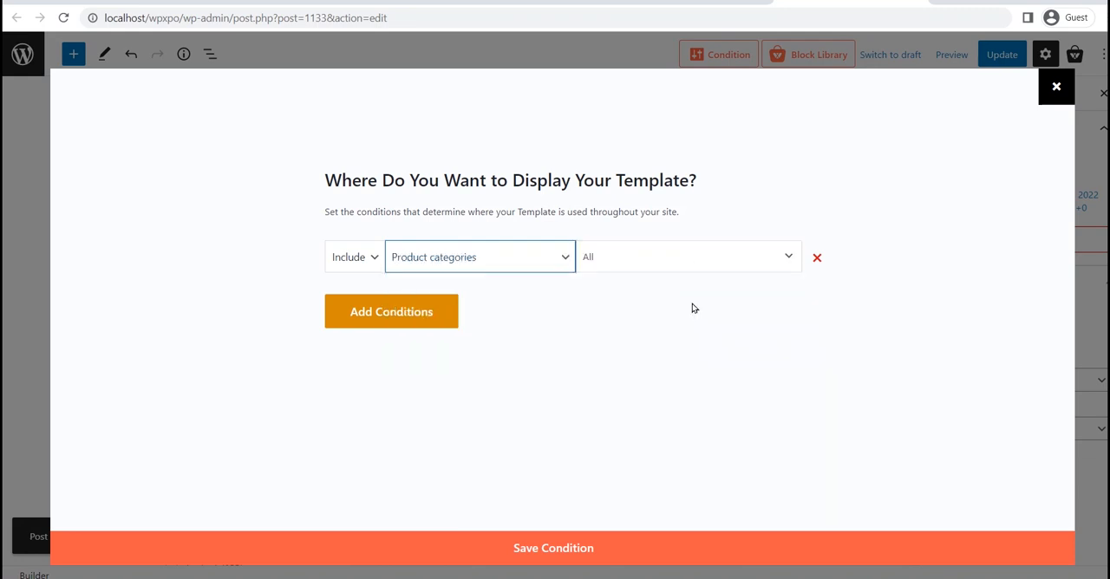
{"action": "left_click", "coordinate": [702, 261]}
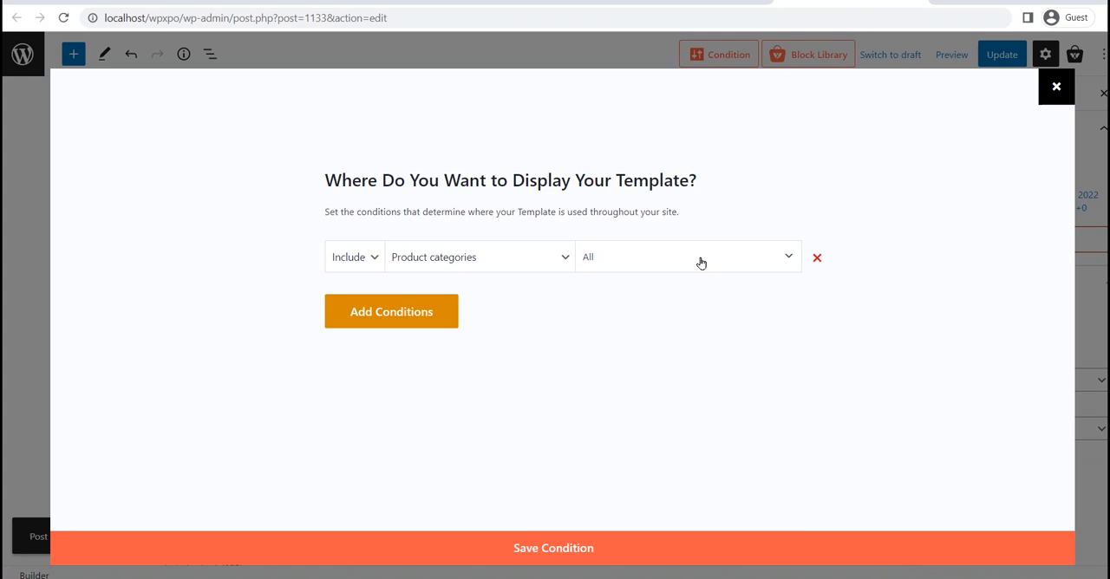
{"action": "left_click", "coordinate": [698, 289]}
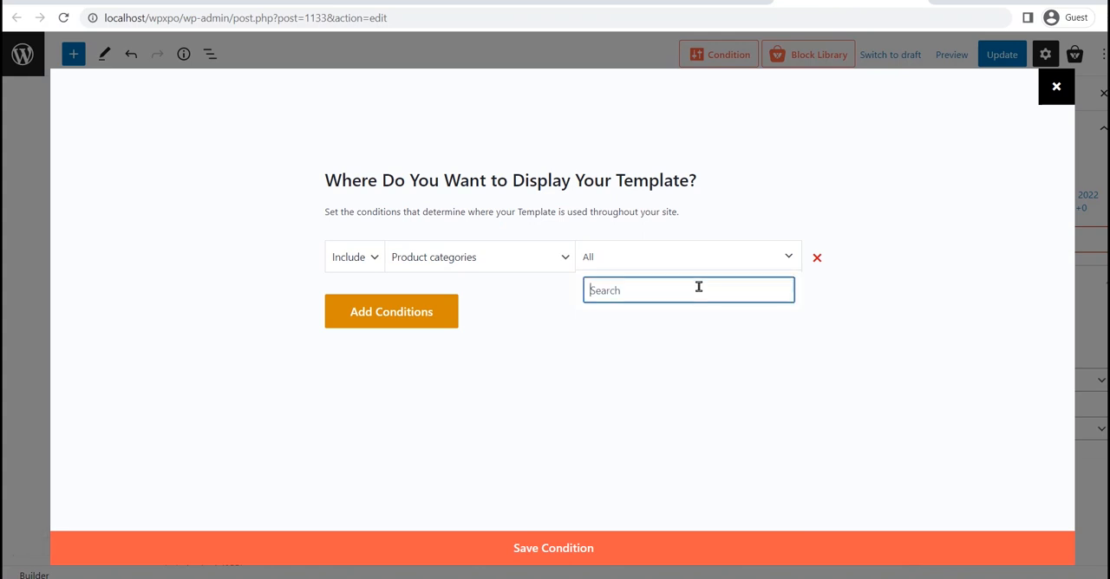
{"action": "type", "text": "sun"}
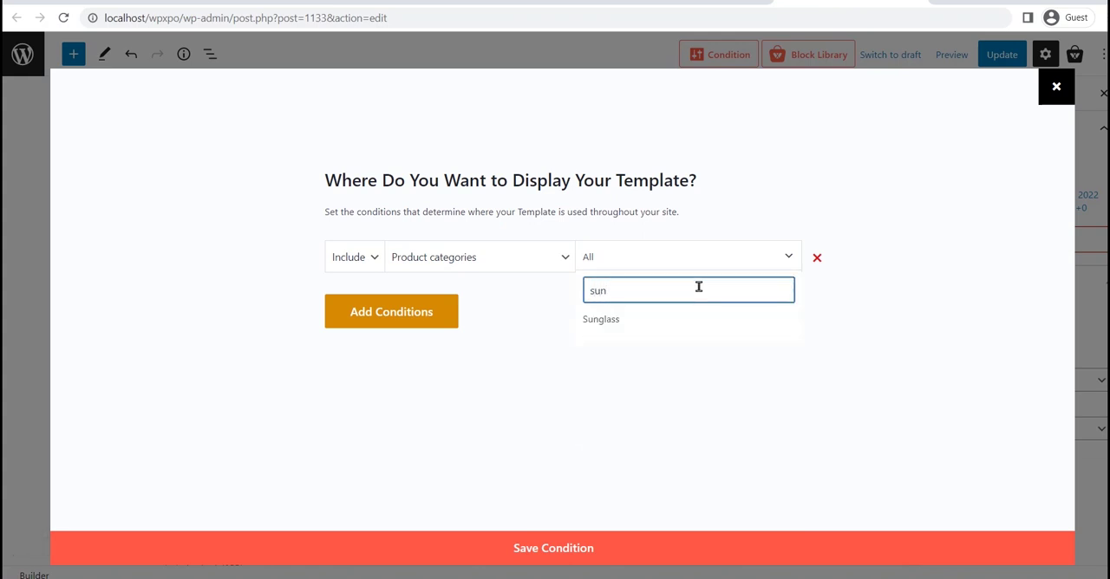
{"action": "left_click", "coordinate": [913, 323]}
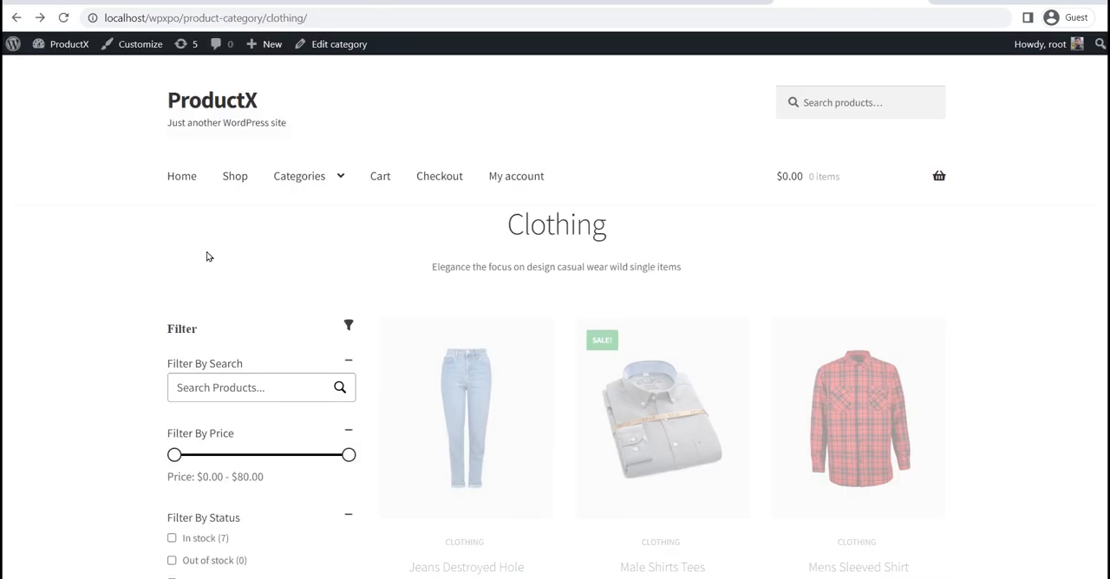
{"action": "mouse_move", "coordinate": [308, 176]}
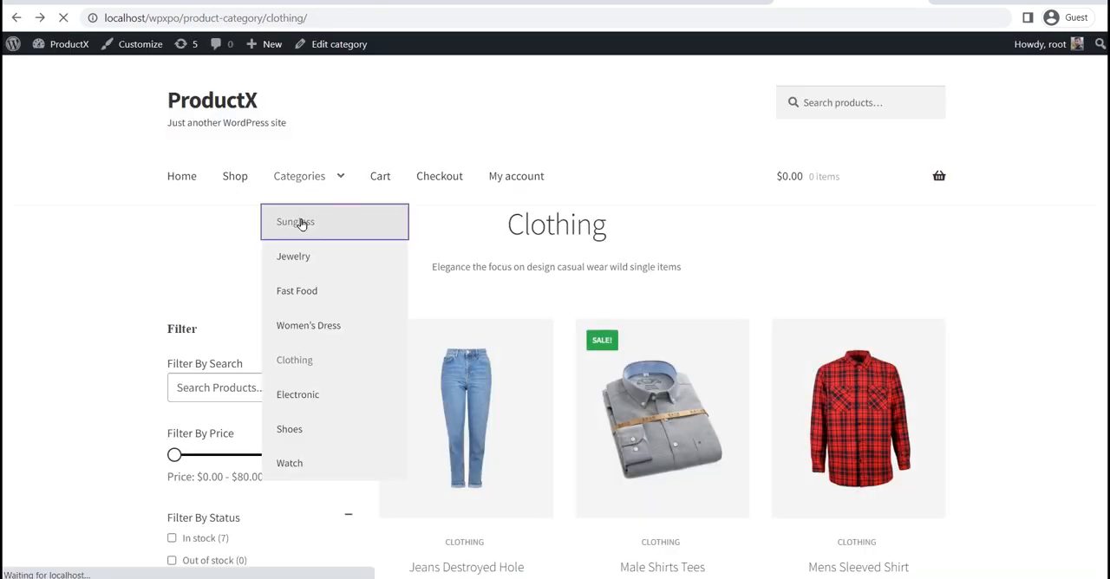
View the Sunglass category page on the storefront using the new template
{"action": "left_click", "coordinate": [302, 224]}
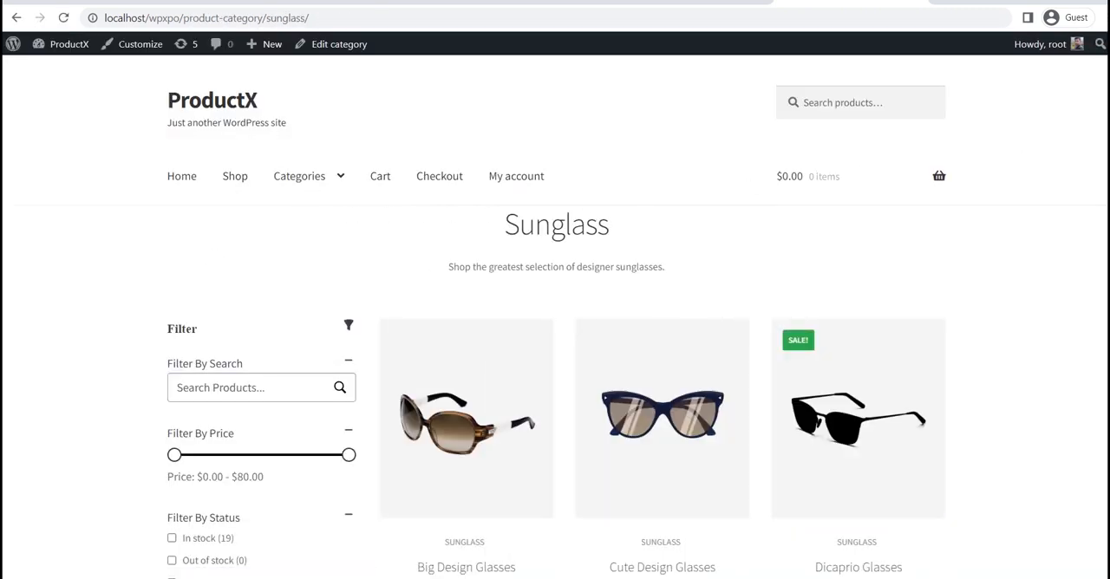
{"action": "scroll", "coordinate": [555, 347], "scroll_direction": "down", "scroll_amount": 5}
{"action": "scroll", "coordinate": [555, 347], "scroll_direction": "down", "scroll_amount": 3}
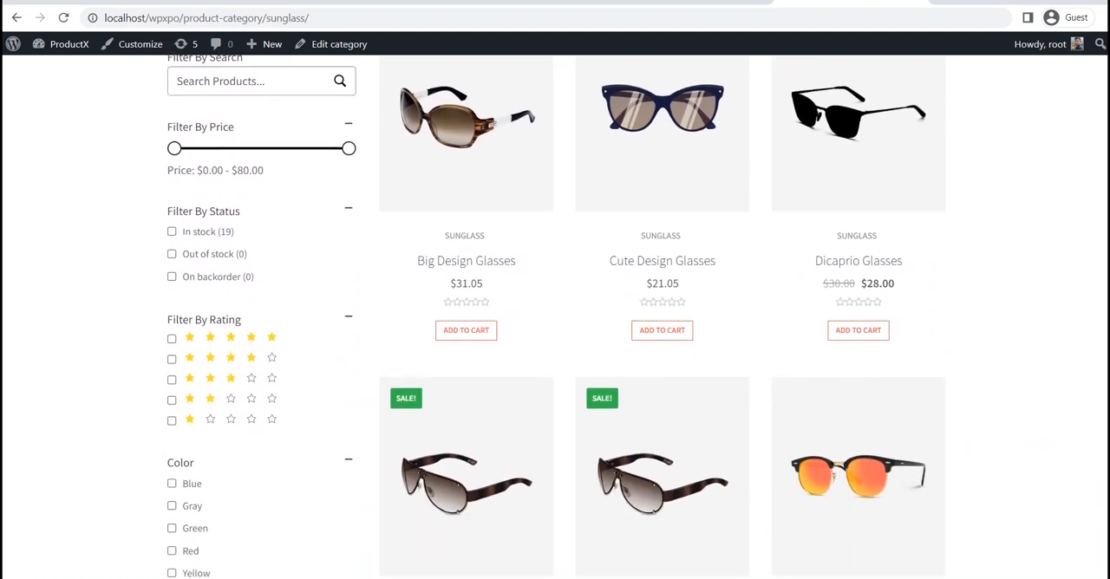
{"action": "scroll", "coordinate": [555, 347], "scroll_direction": "up", "scroll_amount": 4}
{"action": "scroll", "coordinate": [555, 347], "scroll_direction": "up", "scroll_amount": 2}
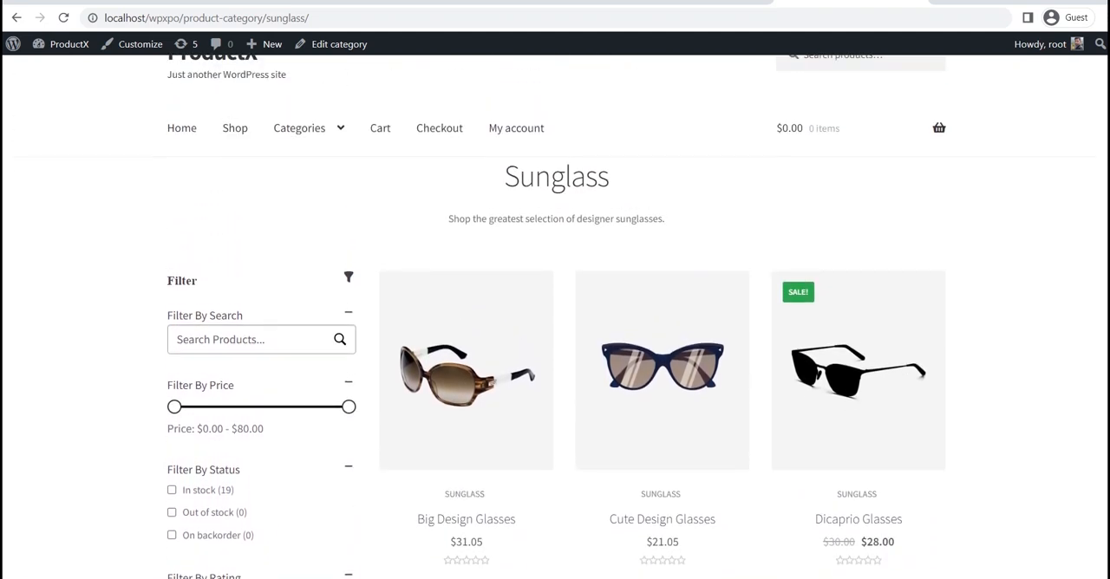